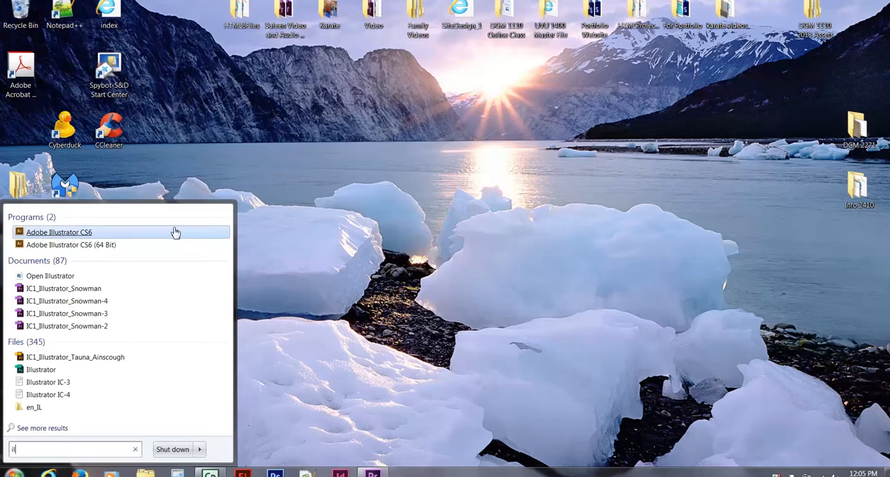
- Launch Adobe Illustrator CS6 and start a new document named IC1_Illustrator_ followed by the author's full name
left_click(84, 234)
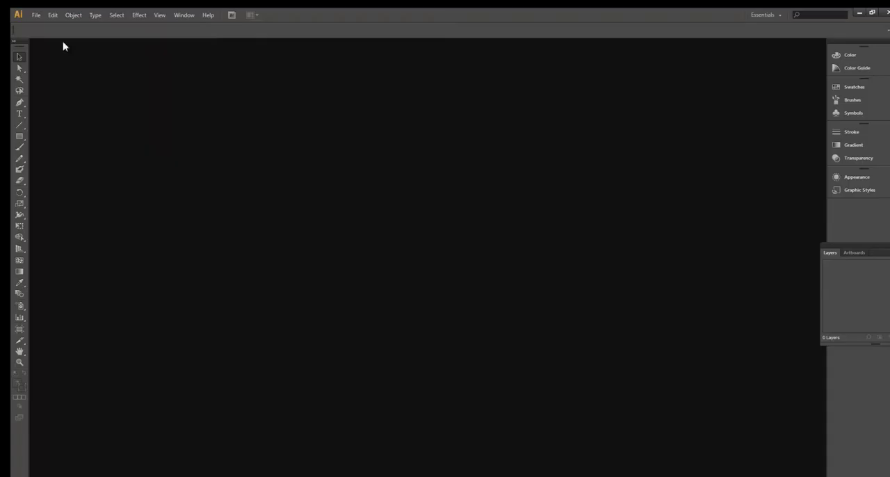
left_click(38, 16)
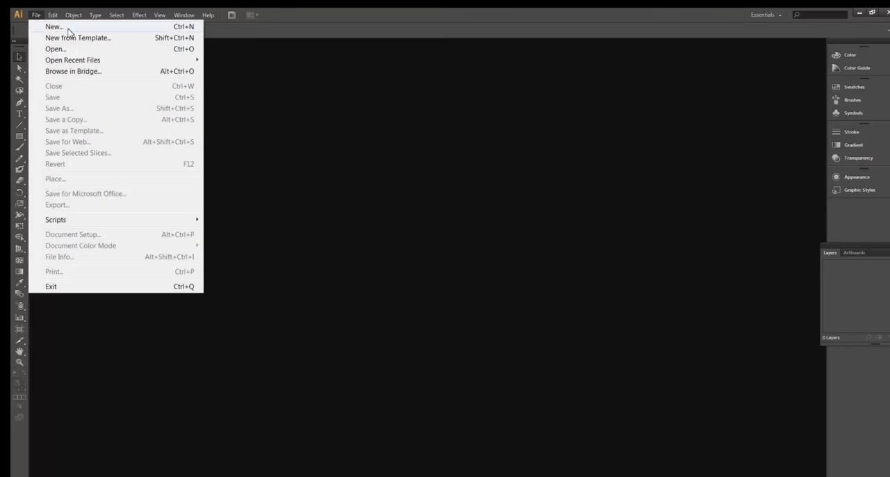
left_click(55, 27)
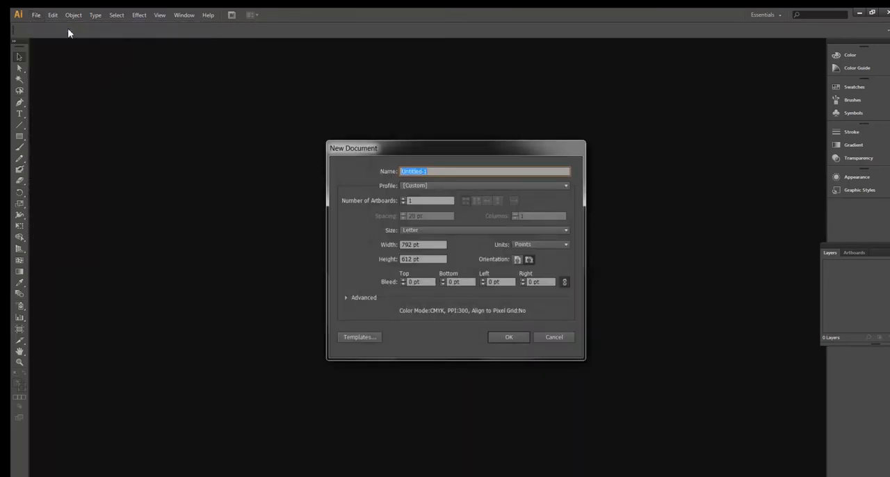
type("I")
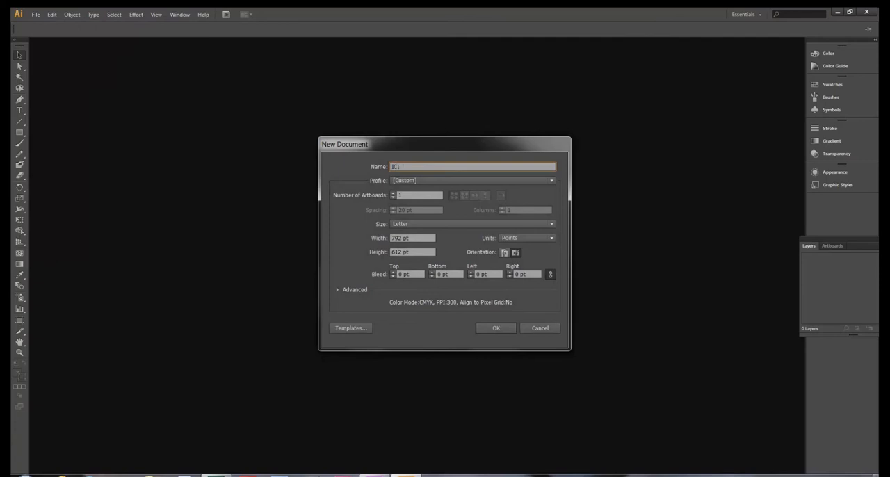
type("C1_Illustrator_Kim_Brown")
- Try the Print profile for the new document and review its available page sizes, keeping Letter
left_click(553, 182)
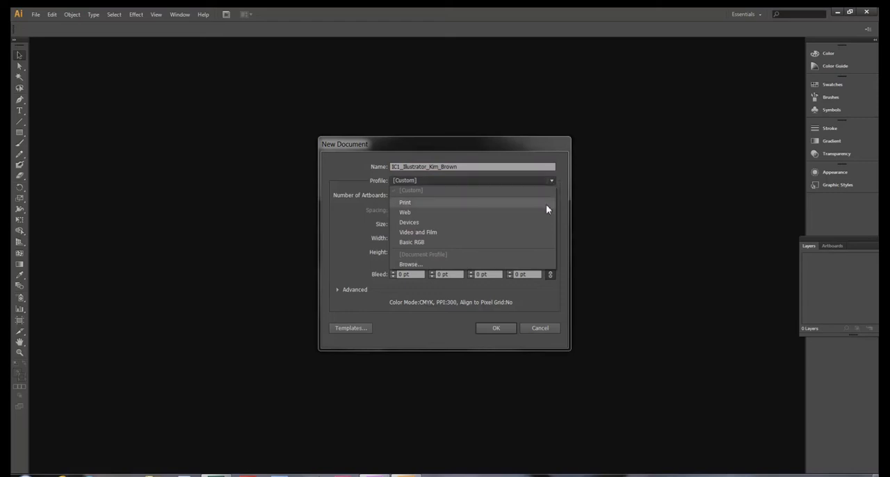
left_click(545, 205)
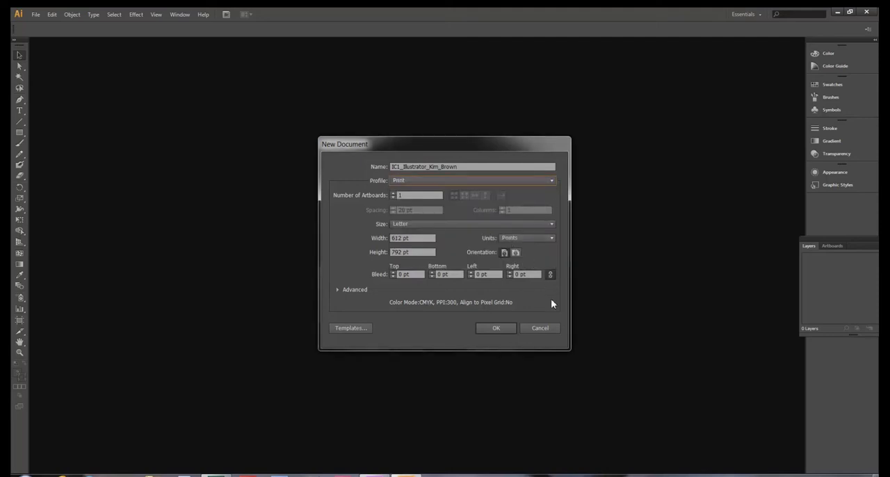
left_click(551, 224)
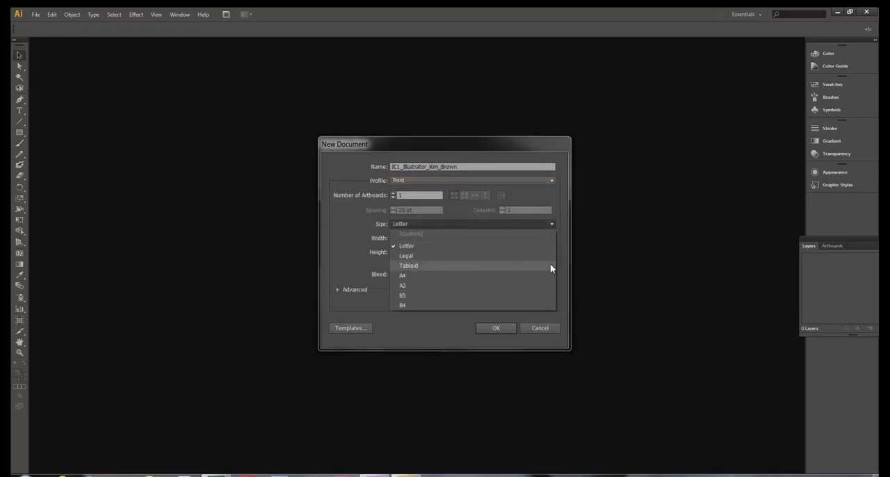
left_click(567, 226)
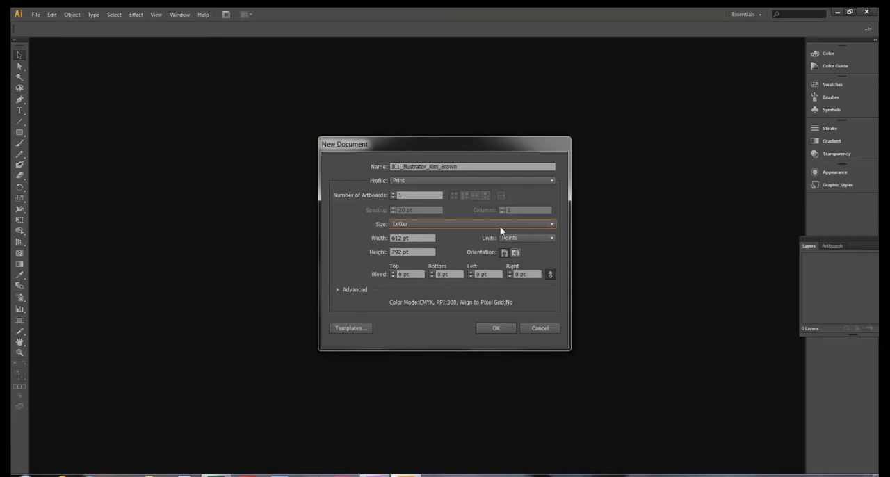
- Try the Web profile with the 1024 x 768 size, and return the size to 960 x 560
left_click(549, 180)
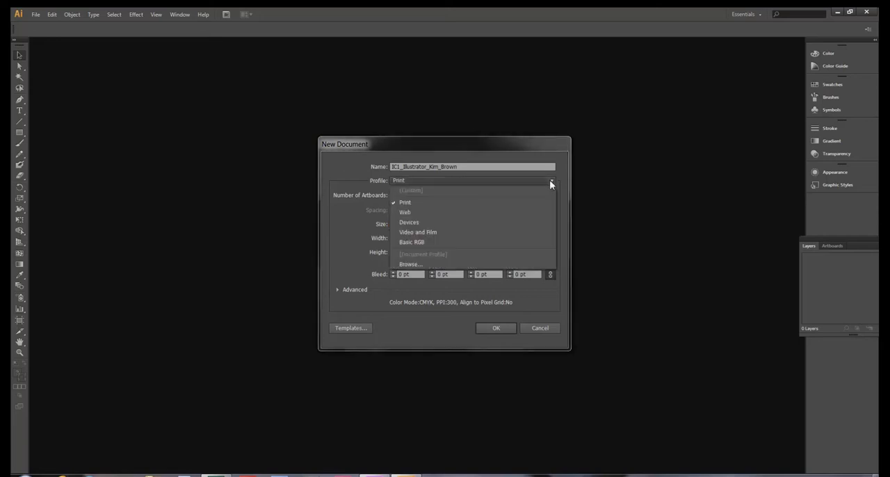
left_click(547, 212)
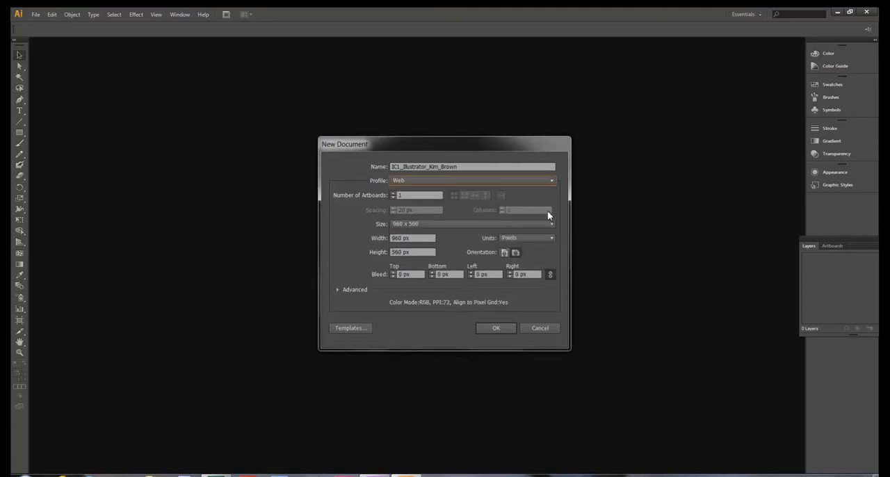
left_click(552, 224)
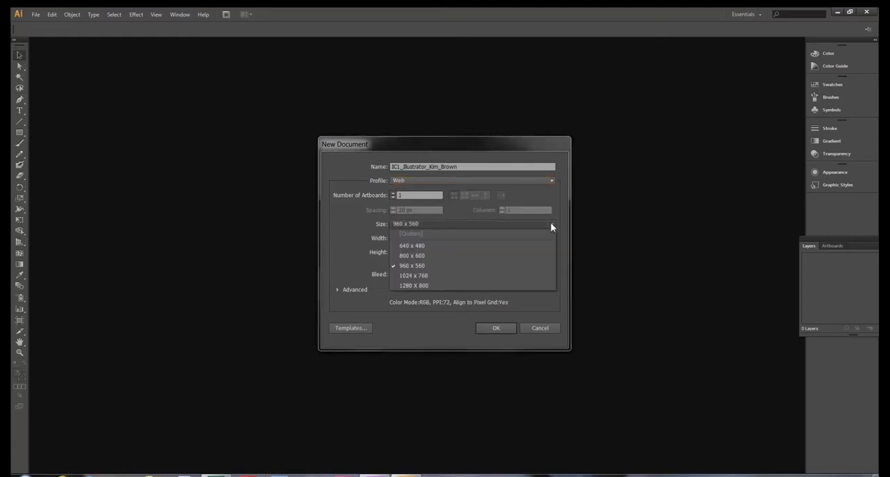
left_click(547, 276)
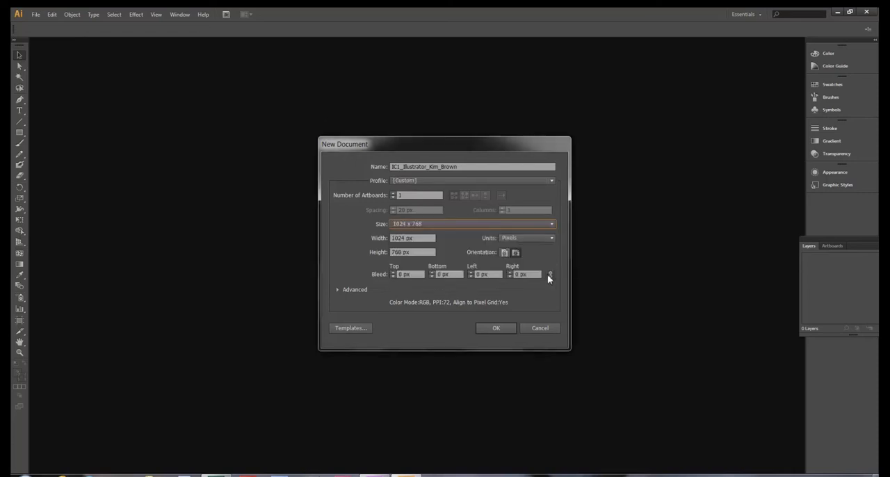
left_click(553, 226)
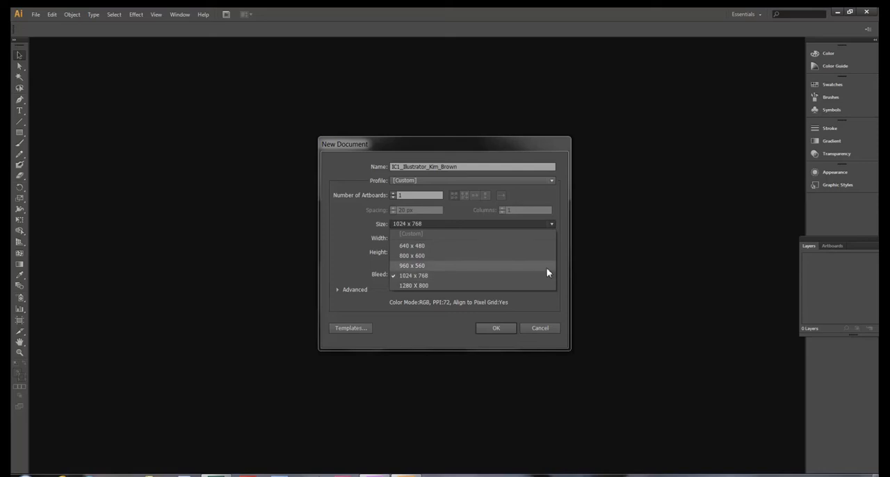
left_click(547, 266)
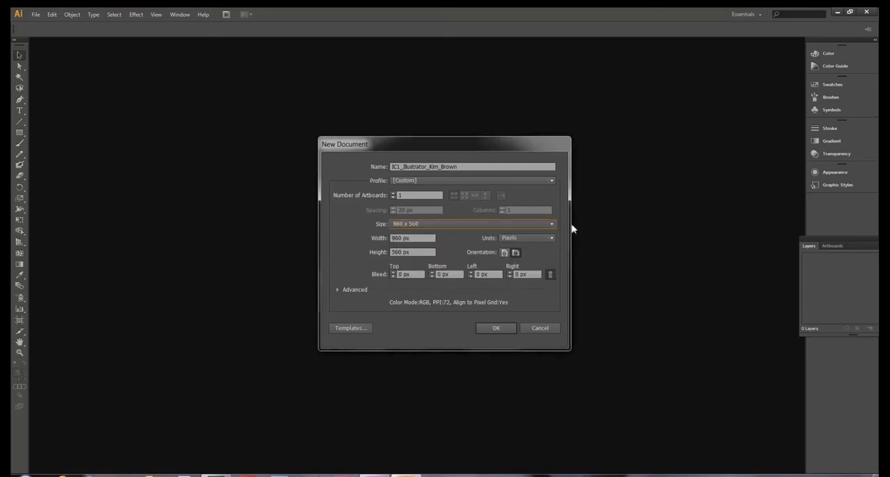
- Try the Devices profile with the iPhone size for the new document
left_click(552, 182)
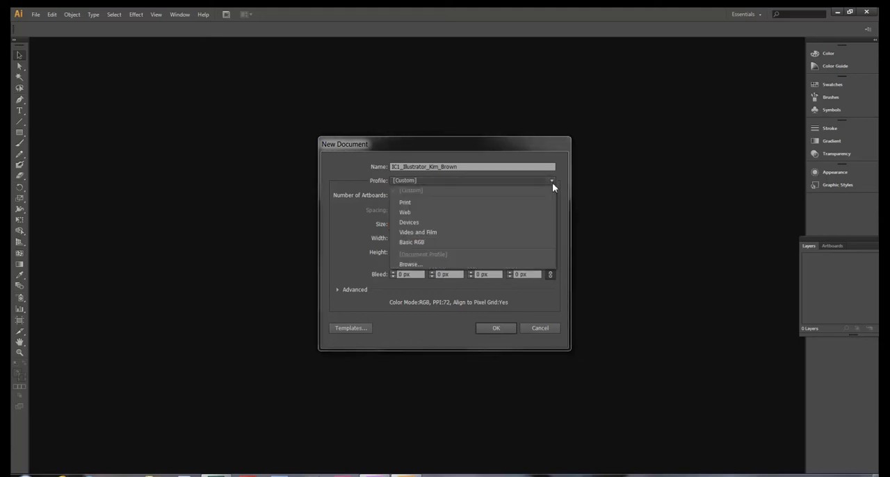
left_click(547, 223)
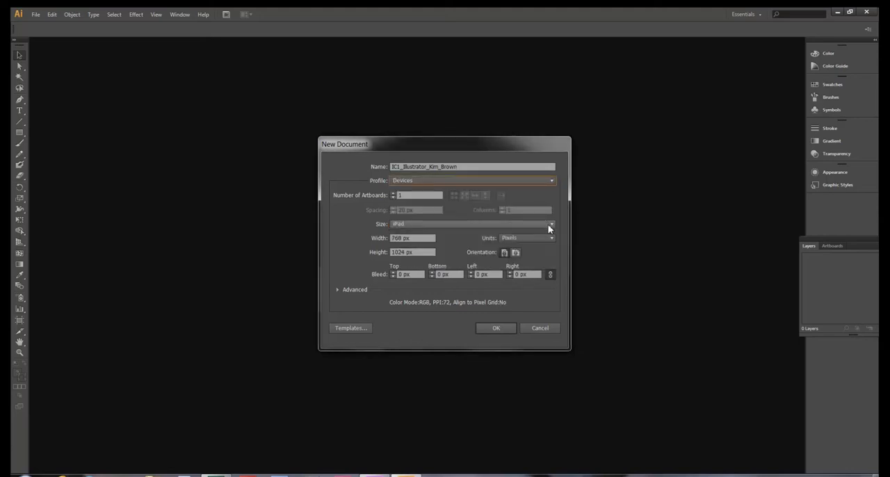
left_click(549, 225)
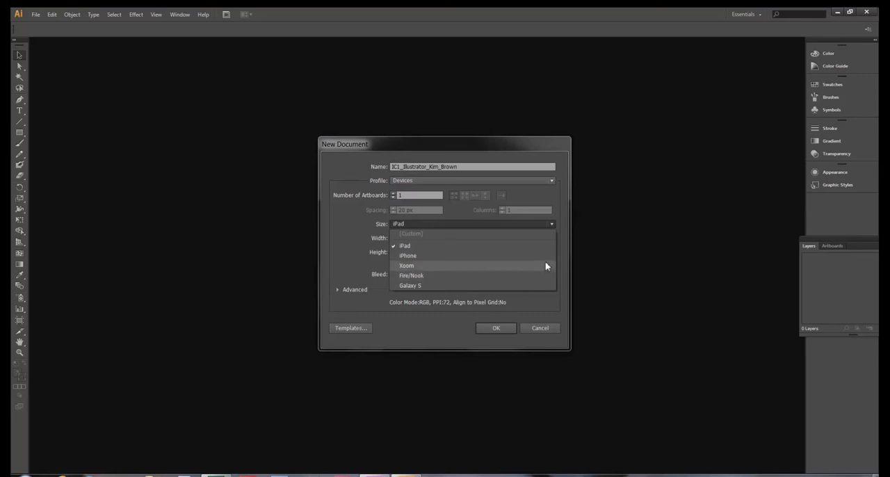
left_click(545, 257)
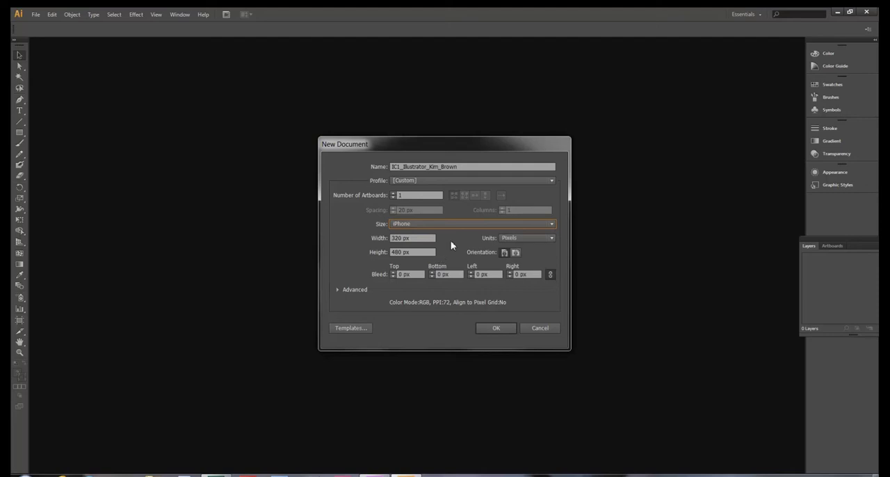
- Set the document profile to Web at 960 x 560 px and create the document
left_click(552, 181)
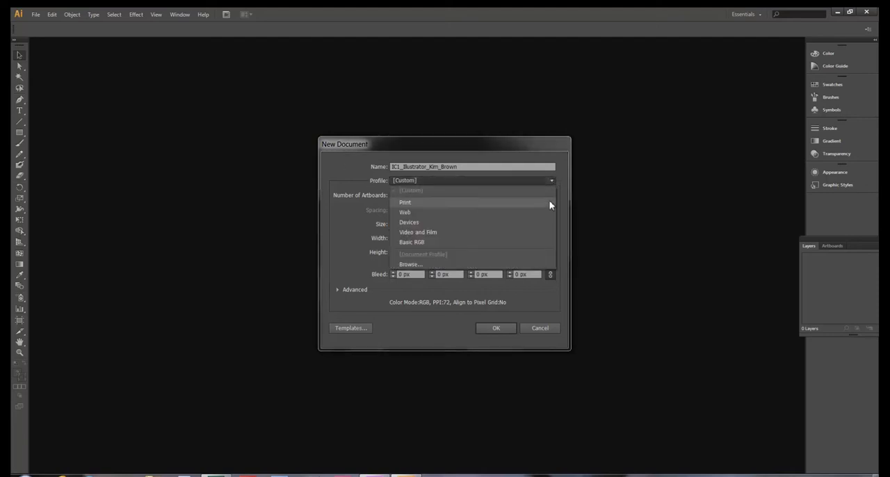
left_click(549, 212)
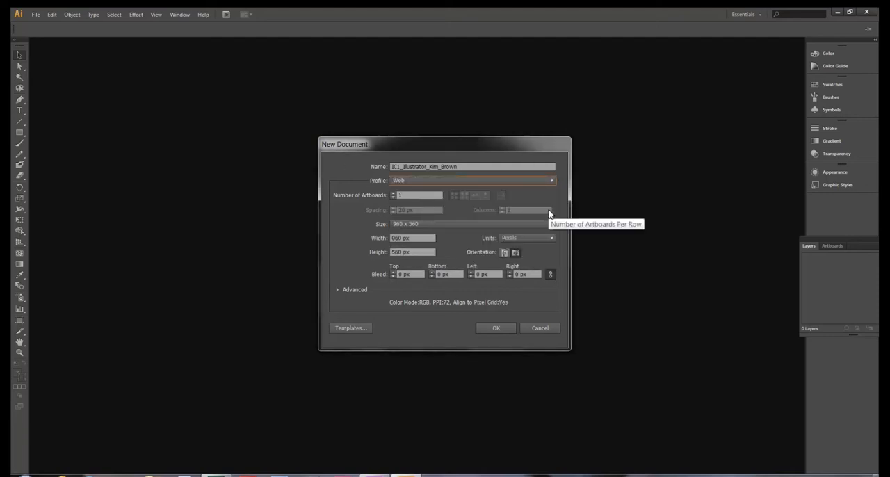
left_click(507, 330)
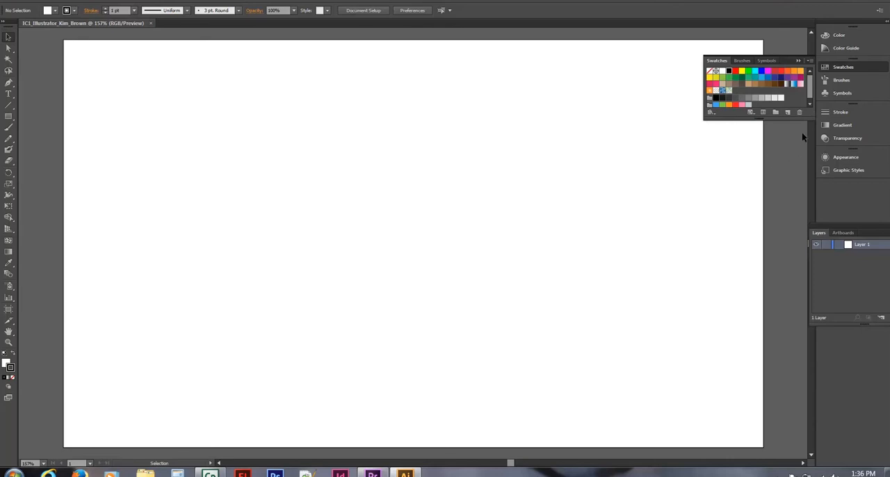
- Collapse the open swatches and look at Artboard 1 and Artboard 2 in turn
left_click(857, 68)
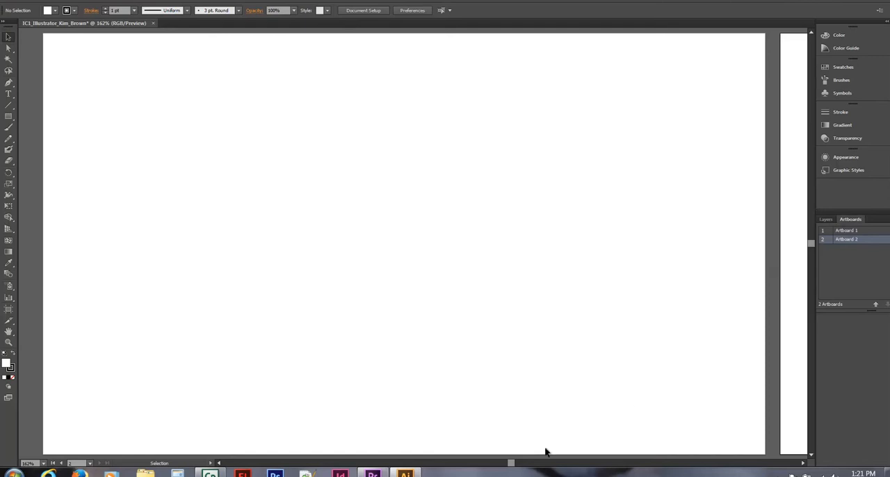
mouse_move(515, 467)
left_mouse_down()
mouse_move(521, 473)
mouse_move(508, 473)
left_mouse_up()
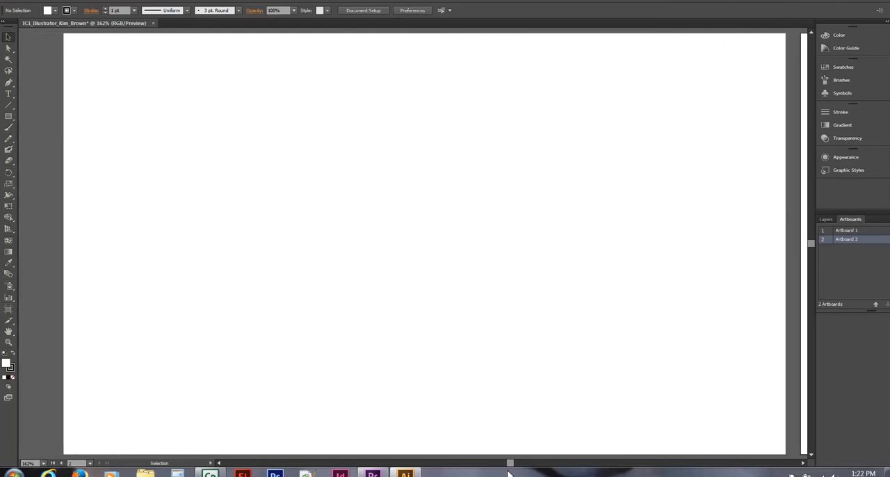
double_click(873, 237)
left_click(870, 232)
left_click(870, 241)
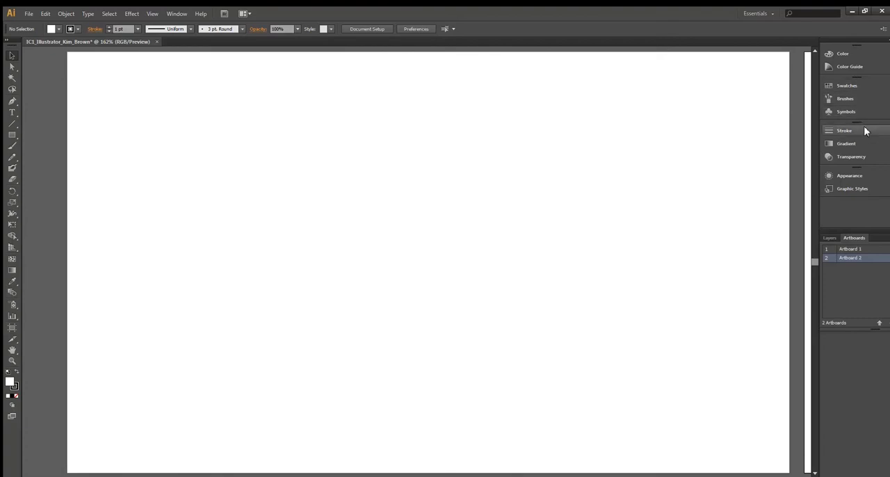
- Show the document's layers, and examine the option lists for Swatches and Brushes before collapsing them
left_click(836, 238)
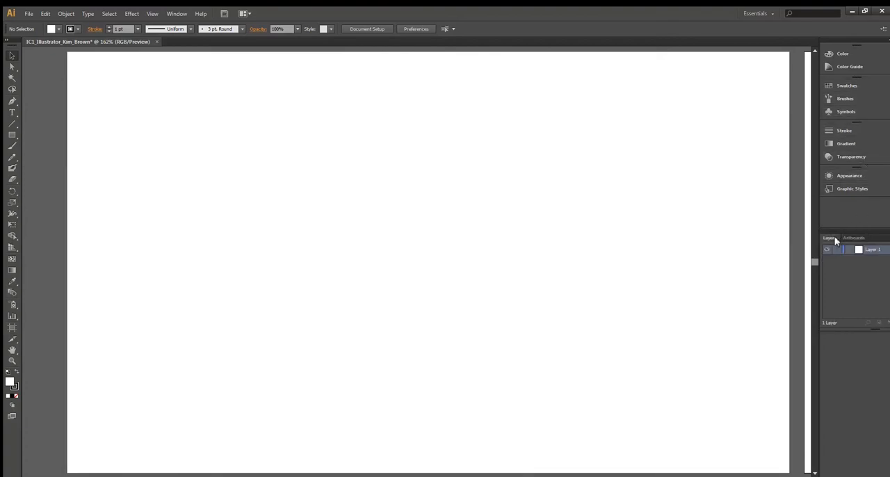
left_click(853, 90)
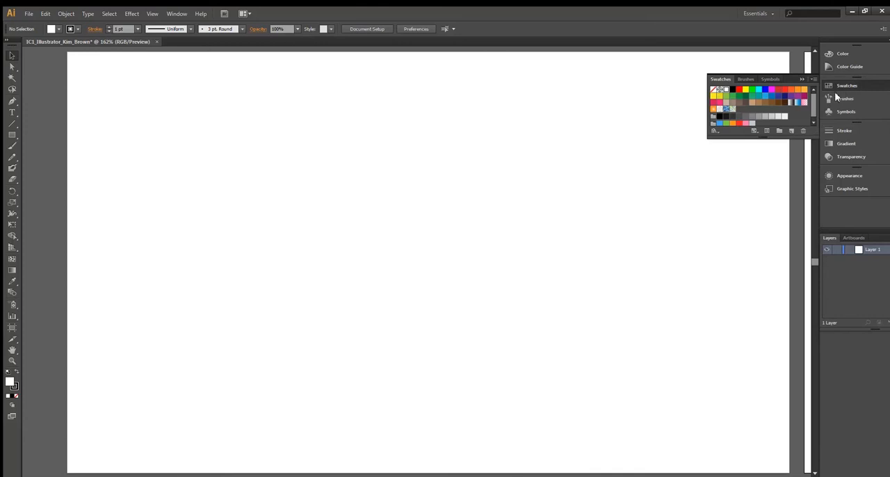
left_click(815, 80)
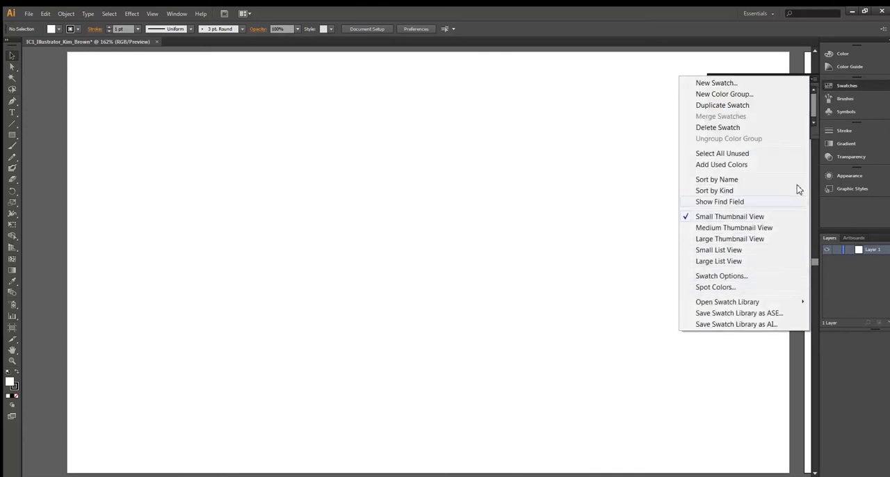
left_click(812, 80)
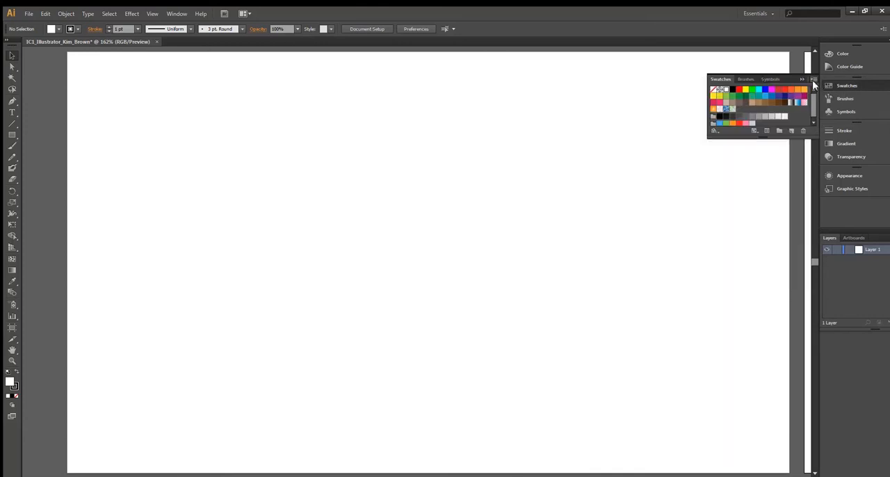
left_click(839, 98)
left_click(813, 80)
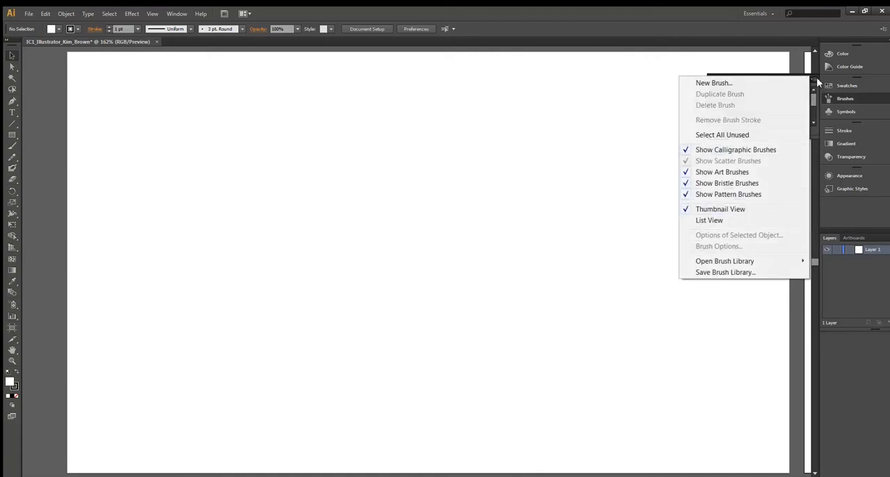
left_click(816, 77)
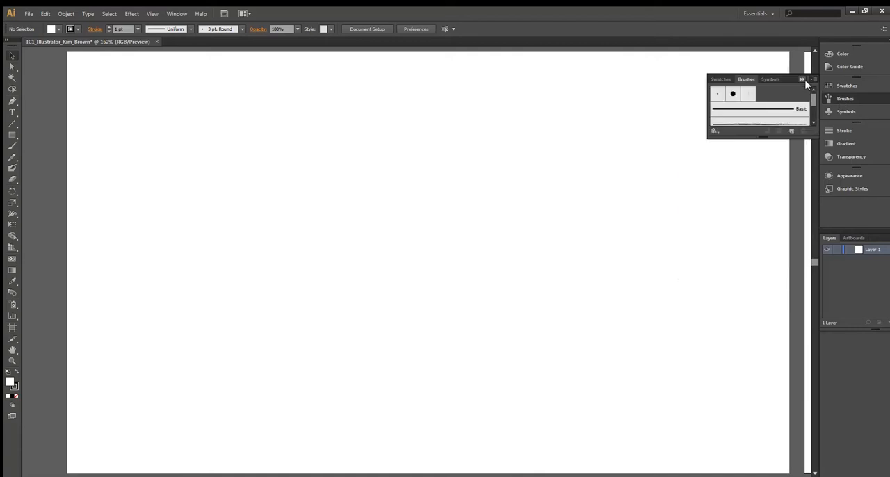
left_click(802, 79)
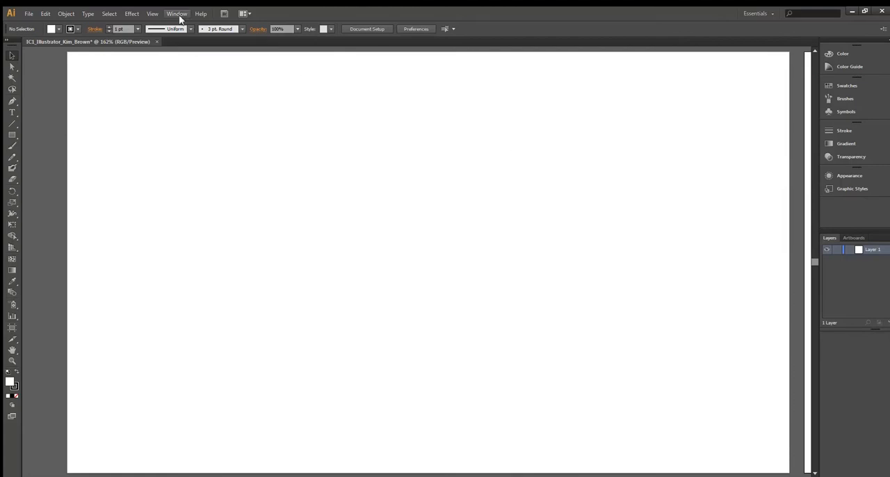
- Save the current panel layout as a new workspace named with the owner's full name, and open the list of available workspaces
left_click(178, 14)
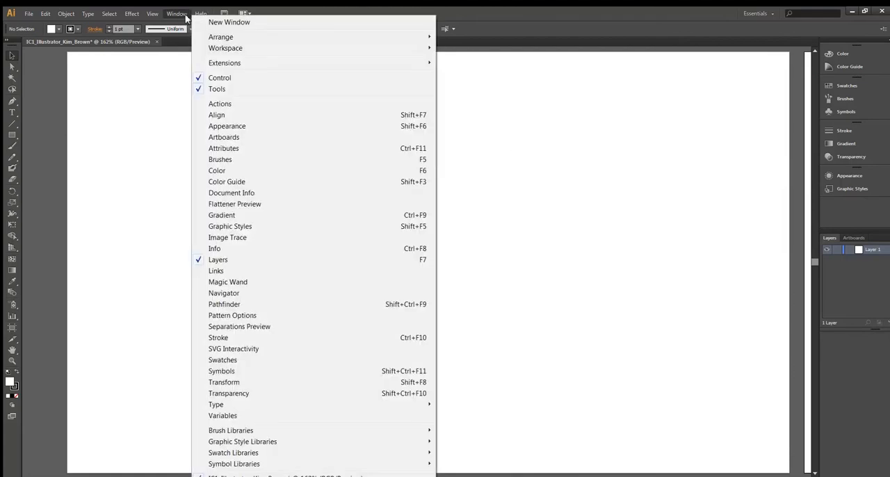
mouse_move(233, 48)
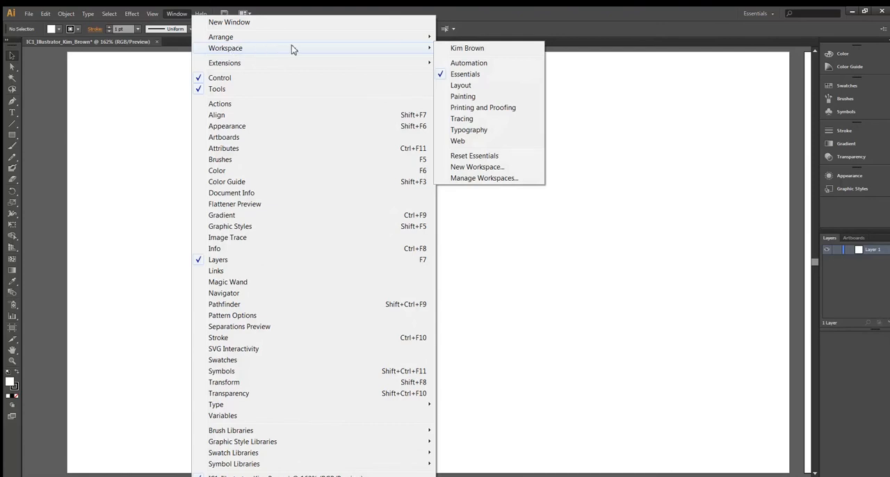
left_click(480, 167)
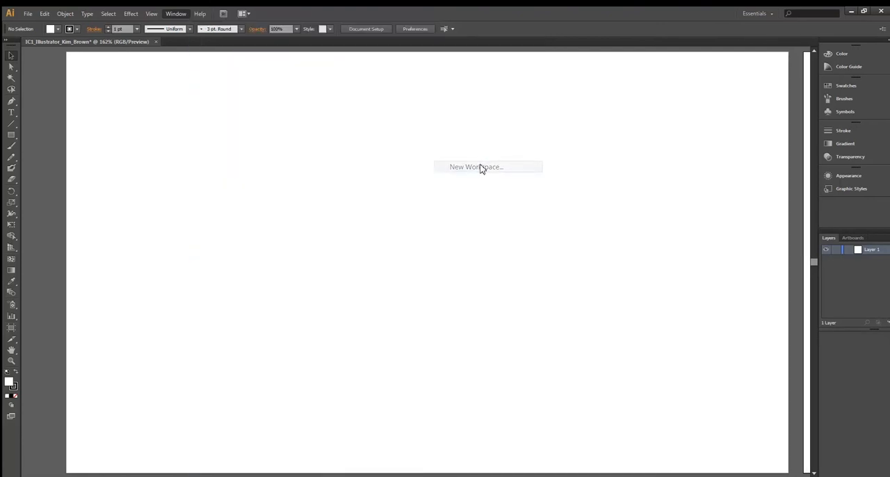
type("Kim Br")
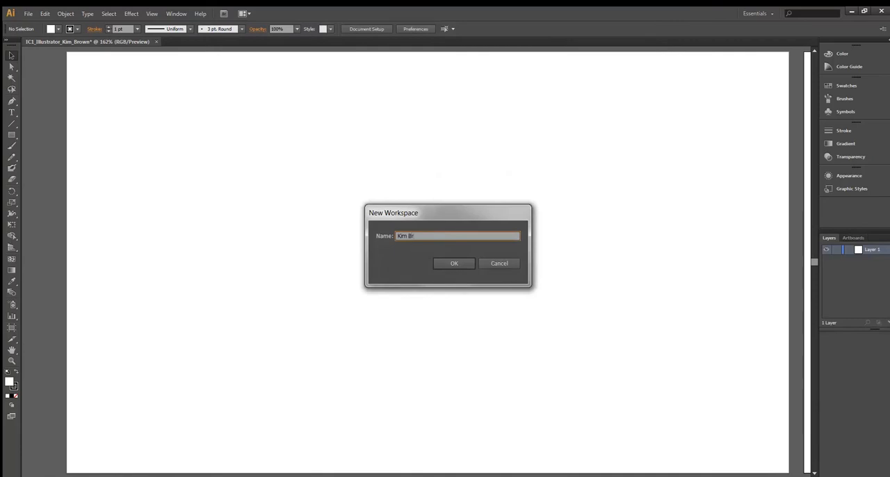
type("owb")
key("BackSpace")
type("n Woi")
left_click(453, 264)
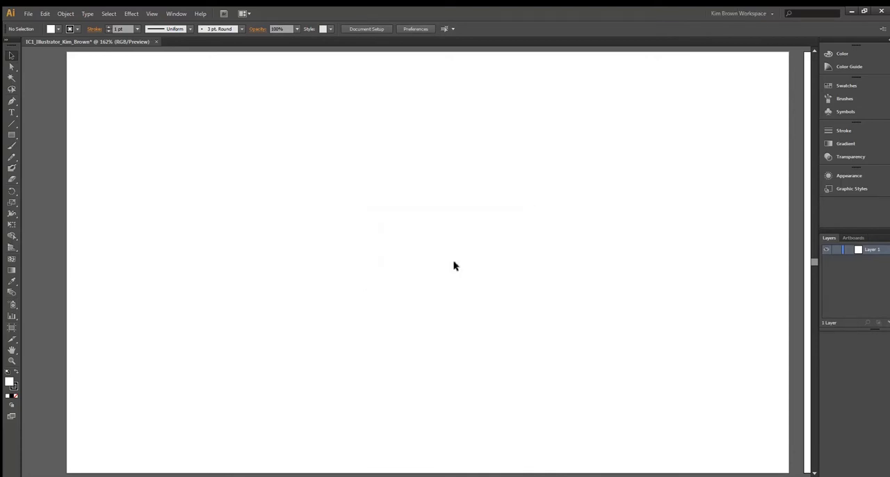
left_click(771, 14)
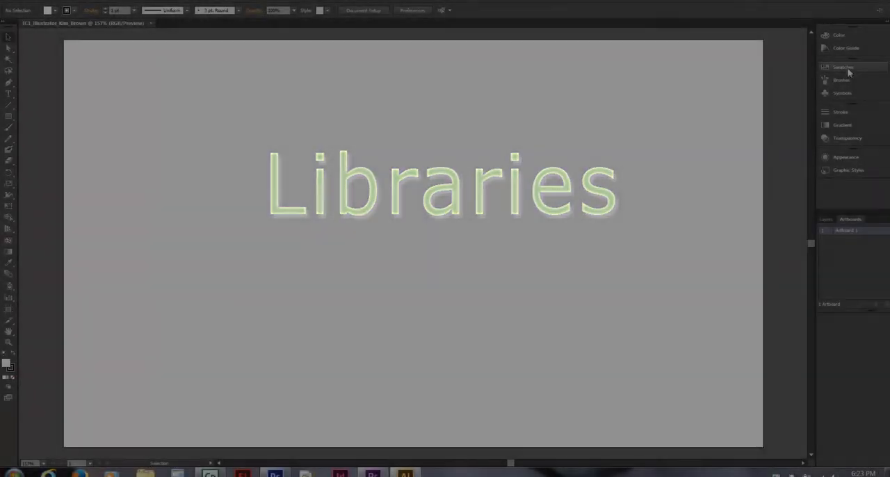
- Open the Kids Stuff swatch library, try it below the Artboards panel, and close it
left_click(846, 68)
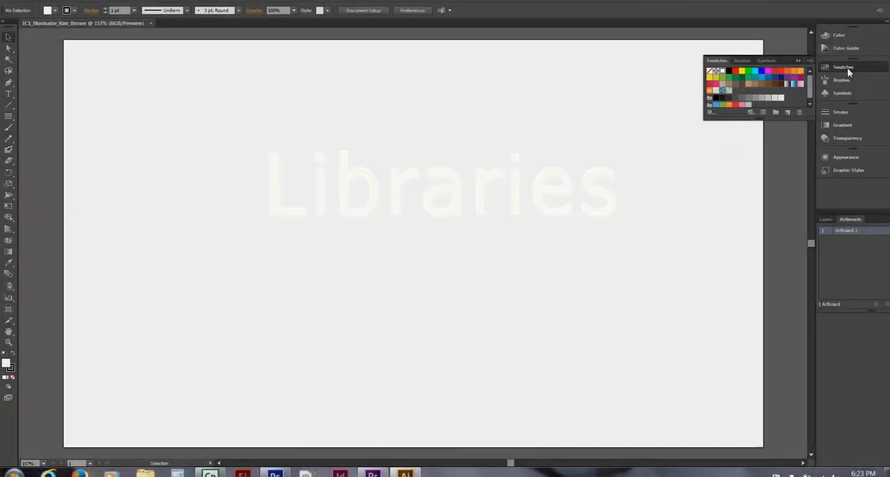
left_click(809, 61)
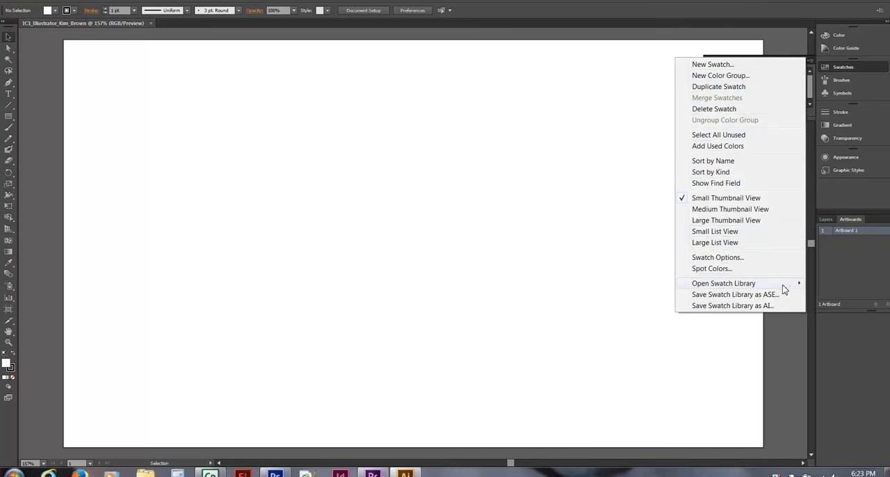
mouse_move(783, 285)
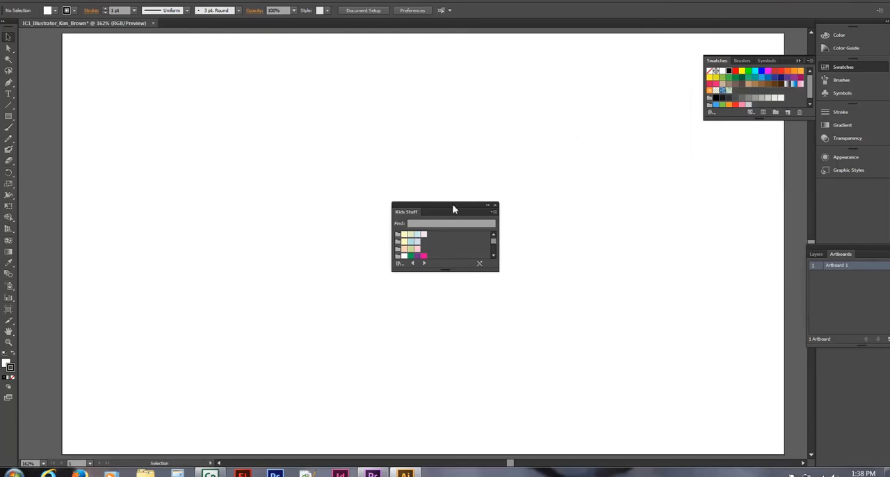
left_click_drag(479, 212, 875, 358)
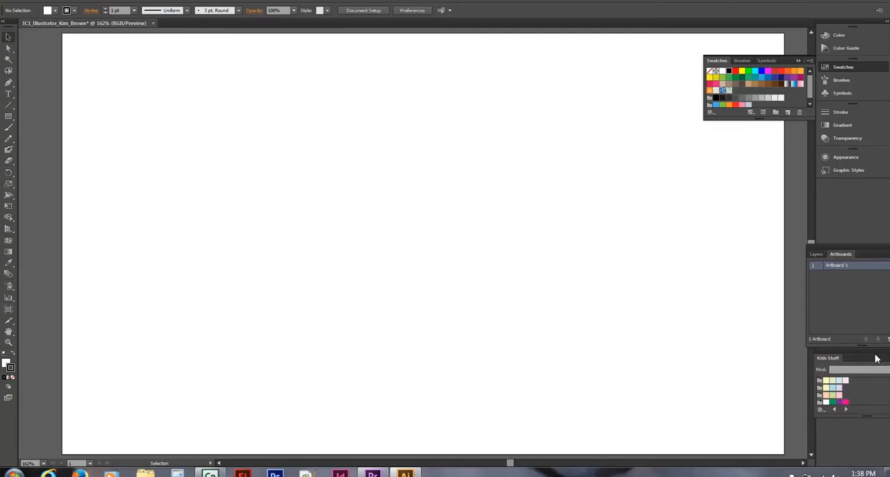
left_click_drag(866, 362, 697, 351)
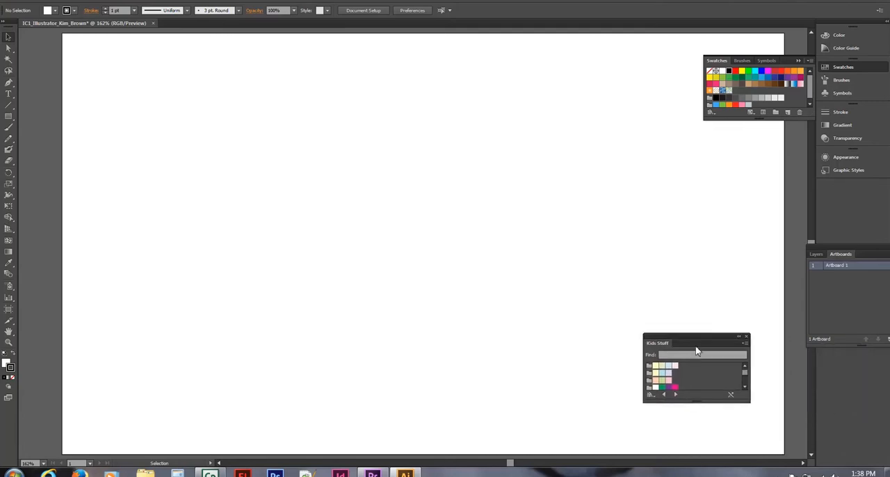
left_click(747, 338)
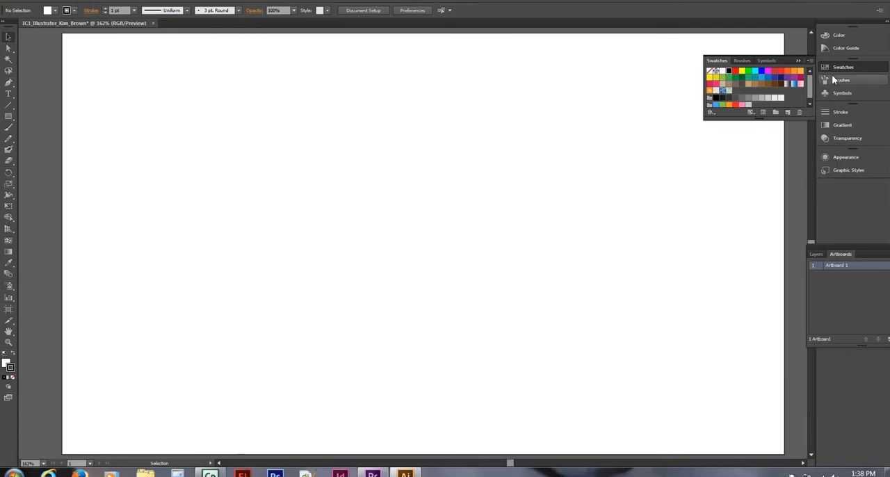
- Look at the Beverages swatch library from the Foods group and close it
left_click(808, 62)
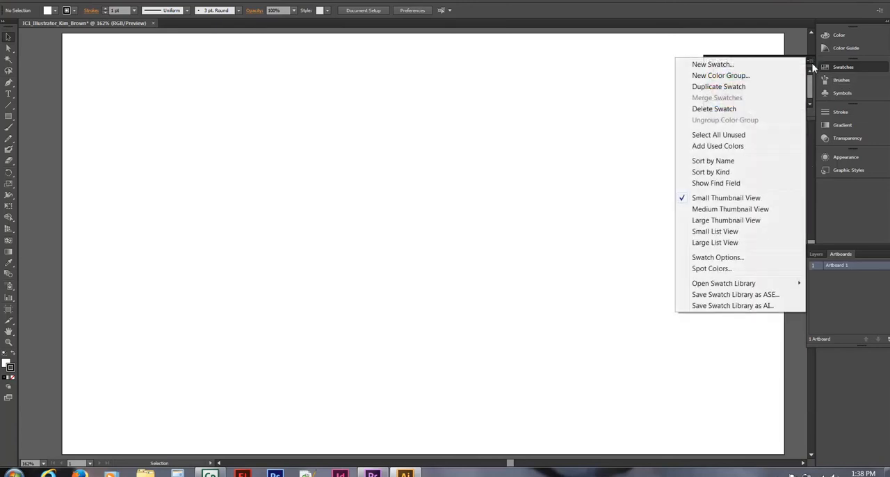
mouse_move(770, 286)
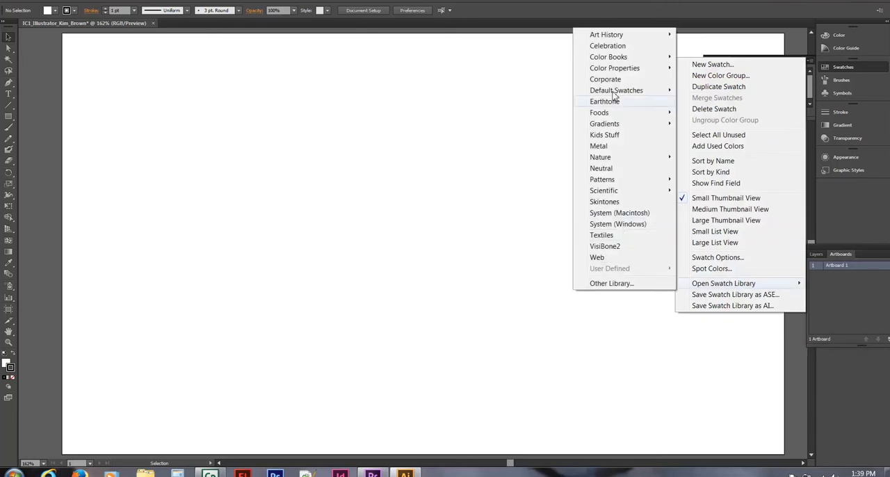
mouse_move(612, 114)
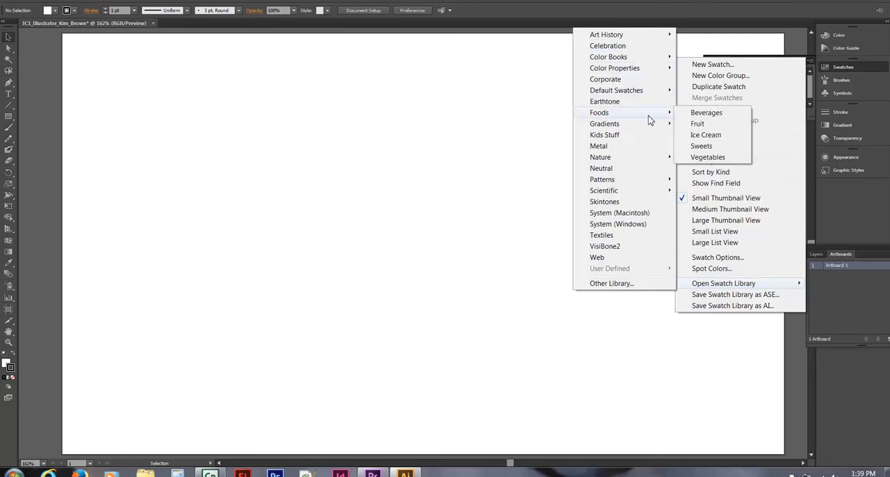
left_click(693, 114)
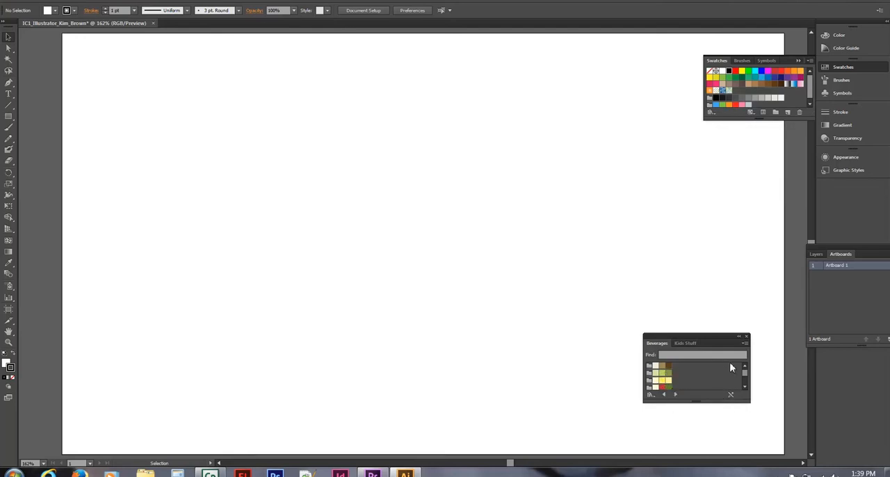
left_click(746, 336)
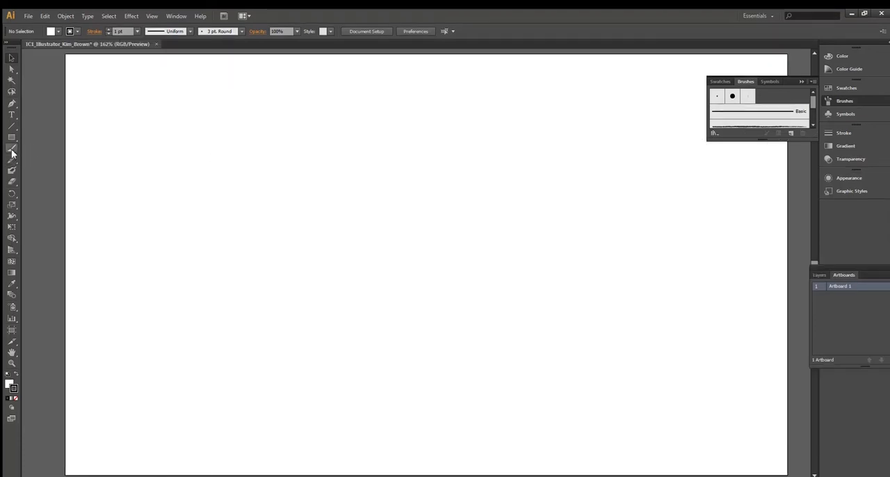
- Paint a wavy Paintbrush stroke across the upper artboard with the small calligraphic brush, and undo it
left_click(12, 149)
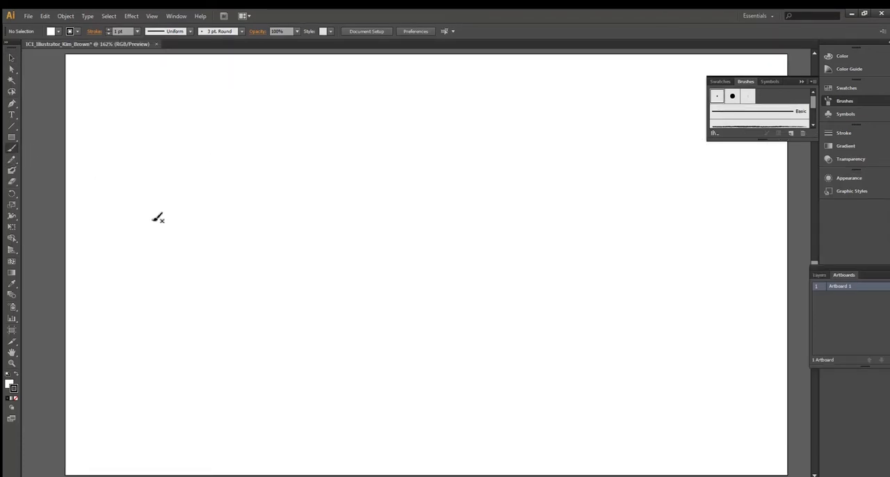
mouse_move(152, 219)
left_mouse_down()
mouse_move(197, 193)
mouse_move(248, 209)
mouse_move(287, 190)
mouse_move(386, 199)
mouse_move(440, 148)
mouse_move(469, 158)
mouse_move(535, 151)
mouse_move(571, 128)
left_mouse_up()
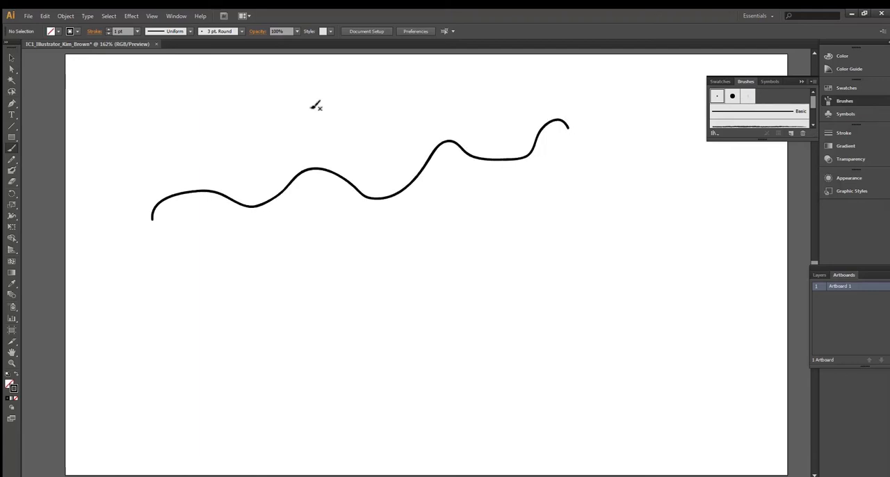
left_click(46, 16)
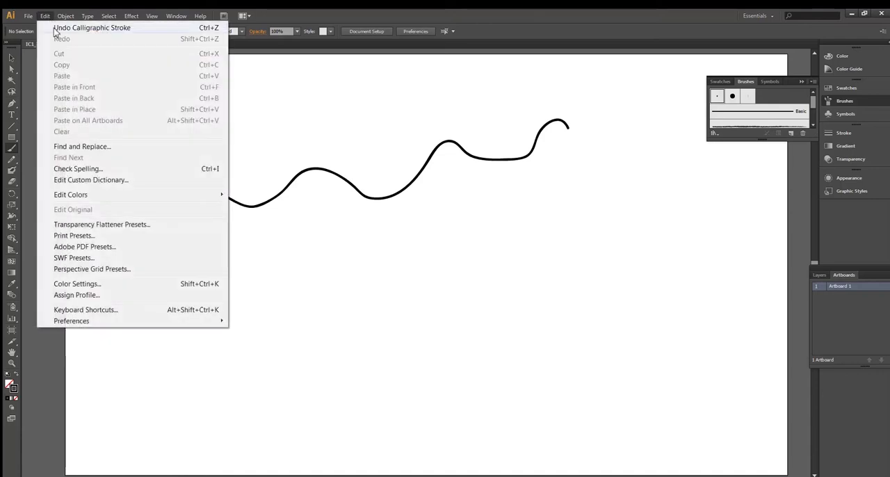
left_click(66, 28)
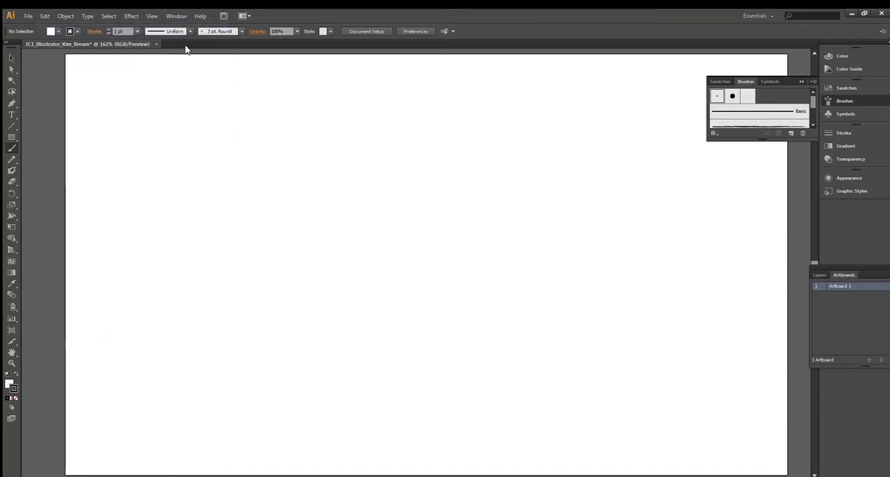
- Open the Decorative_Scatter brush library
left_click(814, 82)
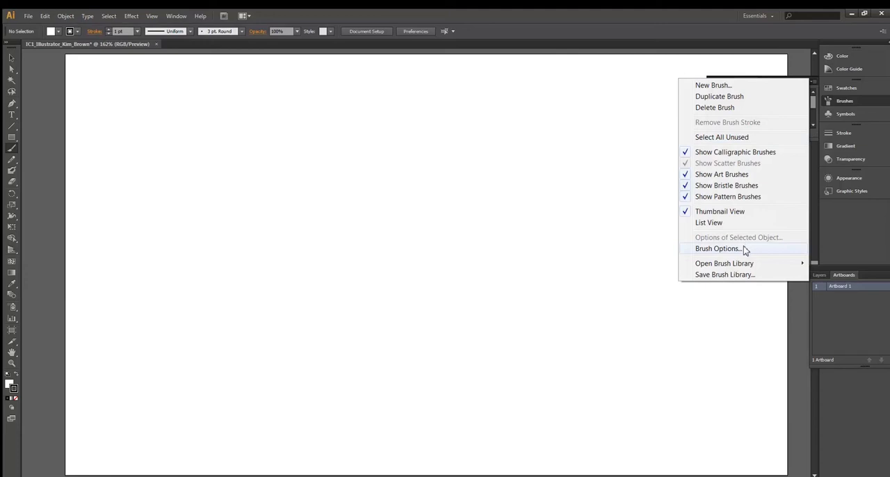
mouse_move(742, 265)
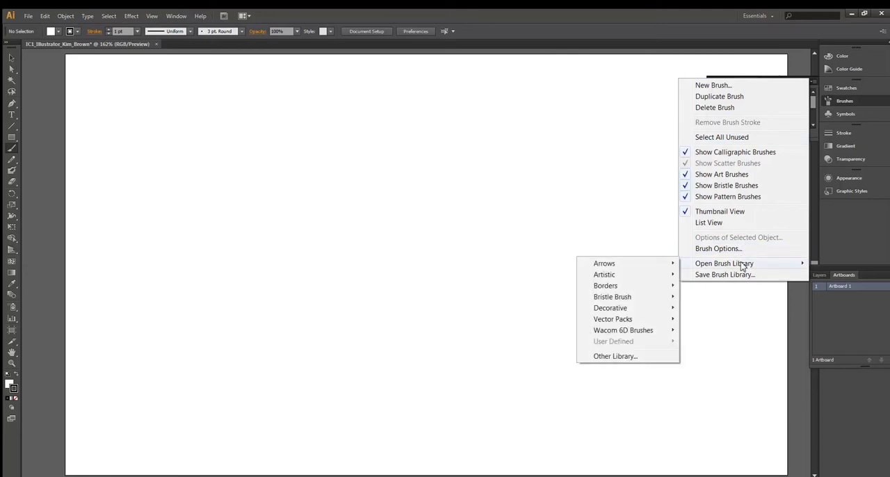
mouse_move(653, 308)
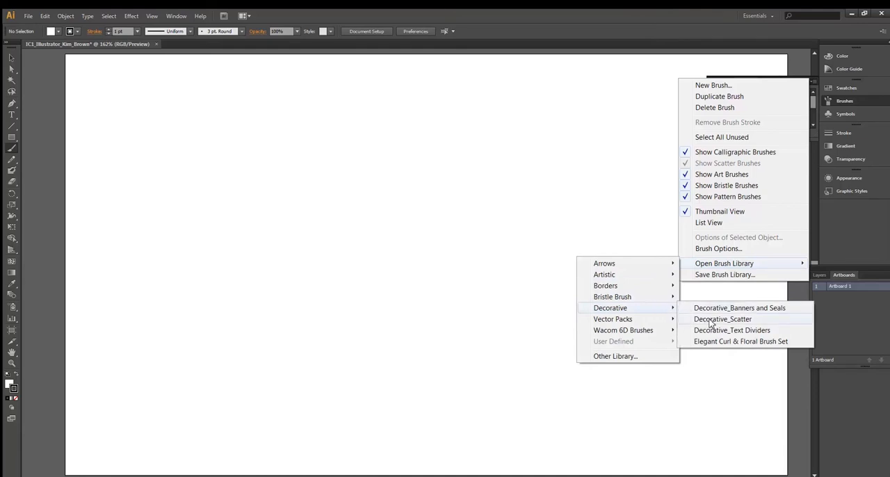
left_click(753, 322)
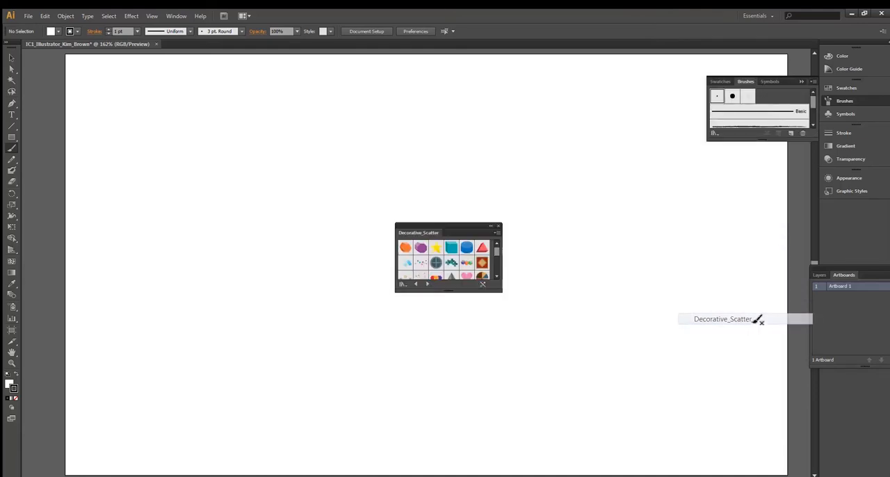
mouse_move(498, 256)
left_mouse_down()
mouse_move(496, 278)
mouse_move(498, 255)
left_mouse_up()
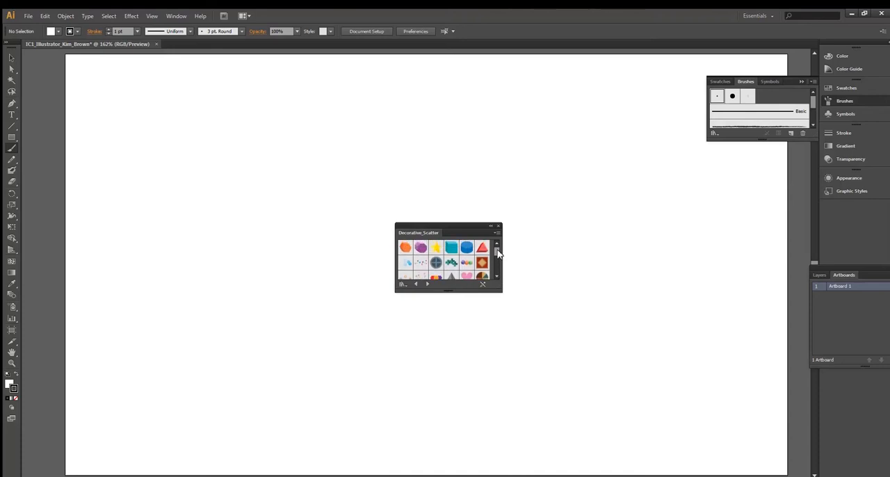
- Paint three wavy strokes with the yellow 3D star scatter brush, two across the upper artboard and one across the lower part
left_click(435, 247)
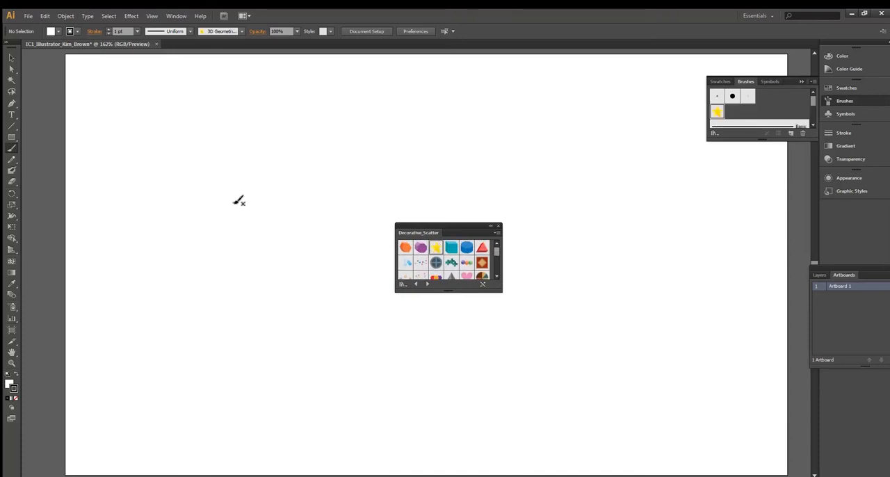
mouse_move(196, 202)
left_mouse_down()
mouse_move(299, 180)
mouse_move(488, 165)
left_mouse_up()
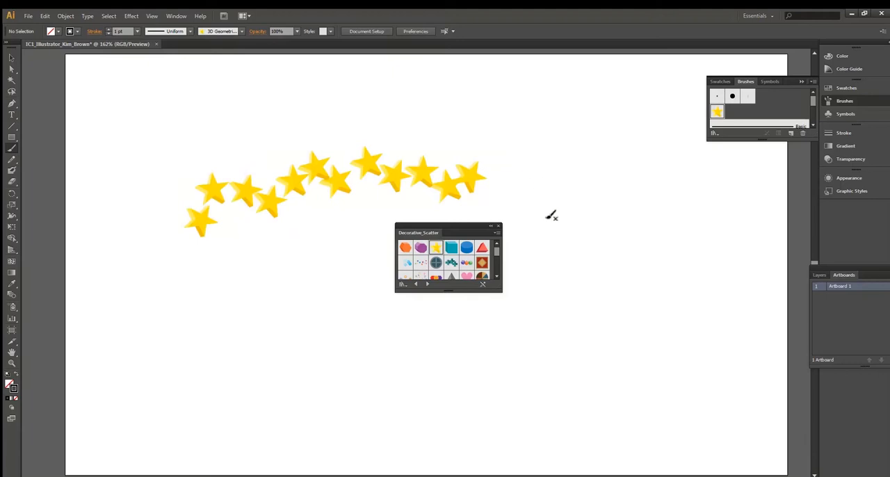
mouse_move(182, 336)
left_mouse_down()
mouse_move(260, 364)
mouse_move(333, 344)
mouse_move(503, 360)
mouse_move(630, 317)
left_mouse_up()
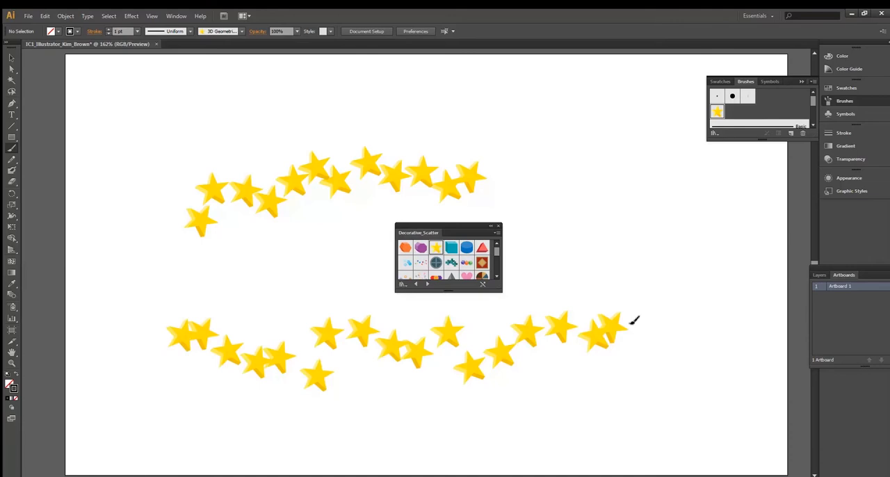
left_click_drag(528, 143, 659, 191)
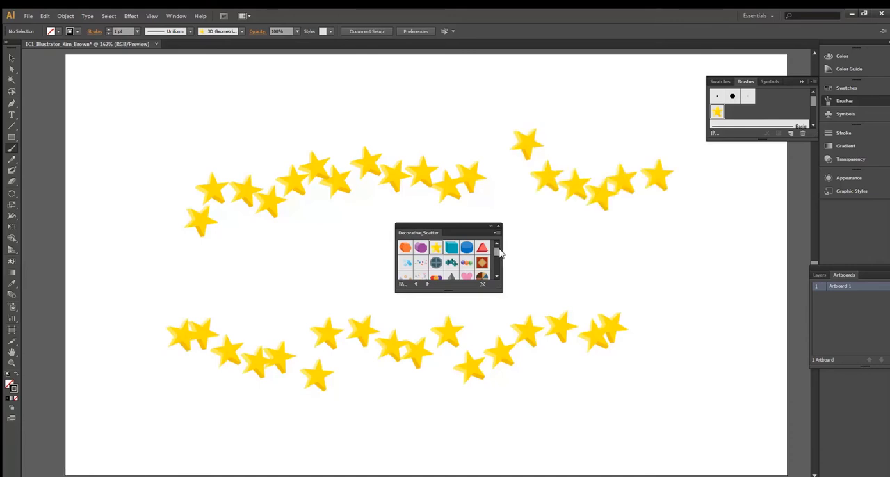
- Paint a stroke with the Snowflake scatter brush above the upper row of stars
left_click_drag(499, 253, 500, 271)
left_click(437, 272)
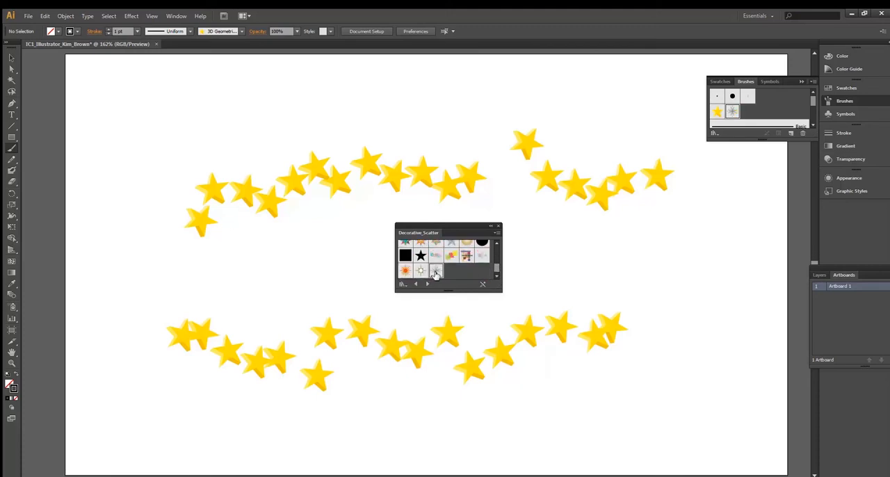
mouse_move(212, 135)
left_mouse_down()
mouse_move(323, 117)
mouse_move(506, 110)
mouse_move(522, 92)
left_mouse_up()
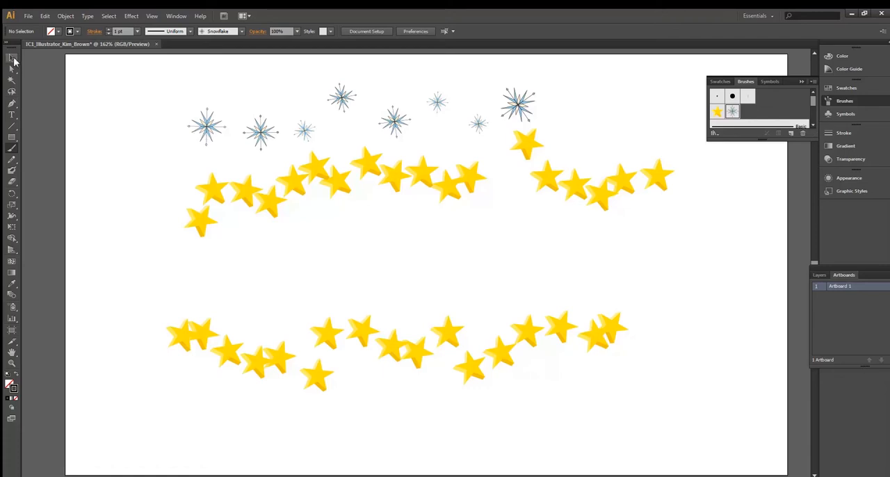
- Select all the star and snowflake strokes on the artboard and delete them
left_click(14, 60)
mouse_move(133, 79)
left_mouse_down()
mouse_move(457, 254)
mouse_move(687, 441)
left_mouse_up()
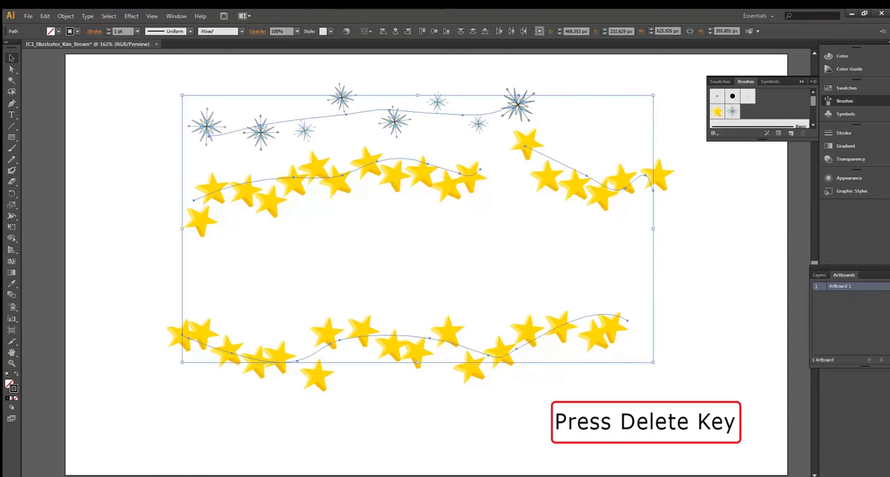
key("Delete")
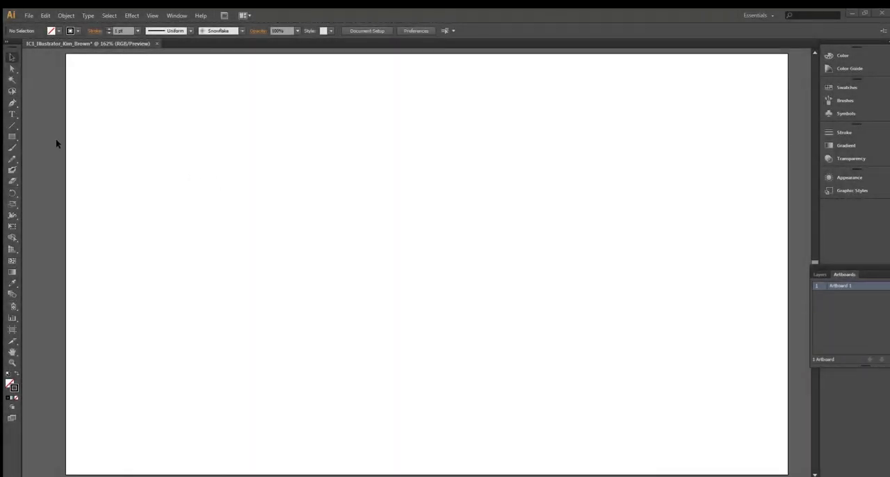
- Draw a dark green (R=0 G=104 B=55) rectangle about 288 by 135 px in the upper-left area of the artboard
left_click(12, 138)
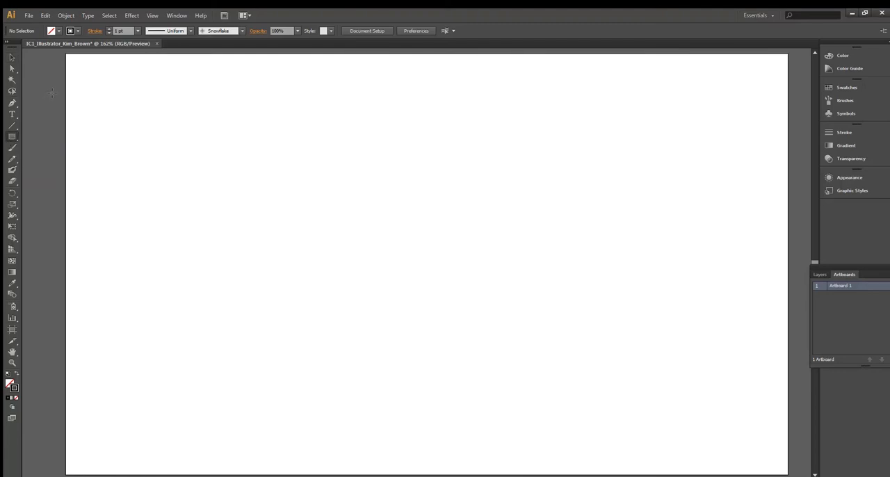
left_click(59, 32)
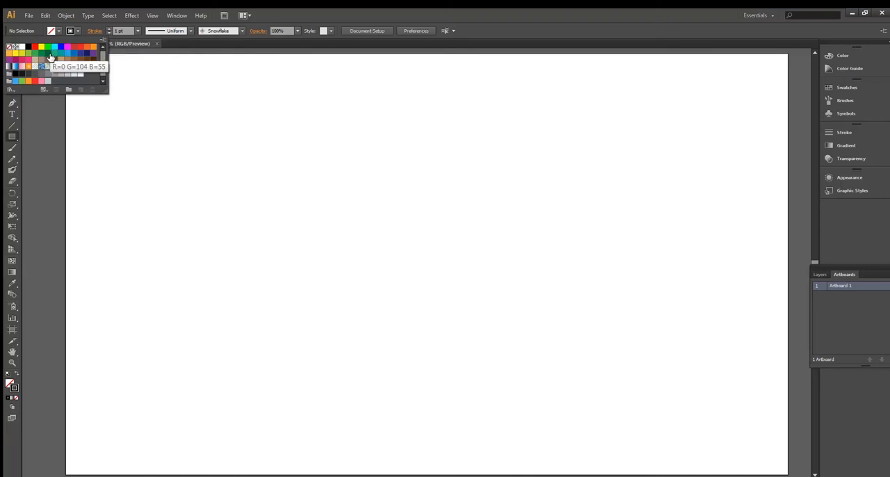
left_click(50, 56)
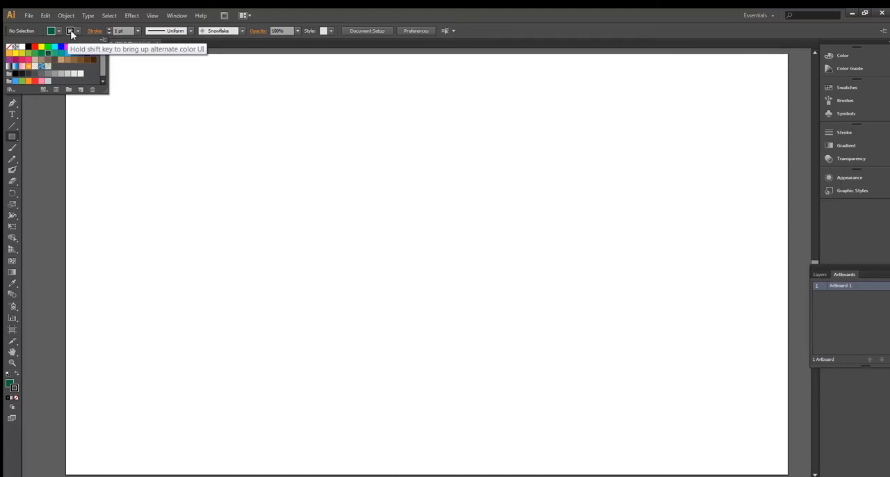
left_click(72, 34)
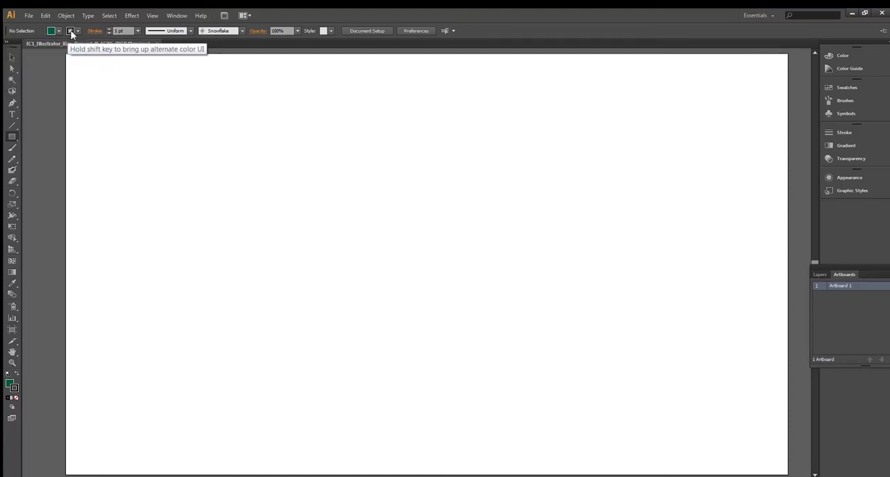
left_click(70, 32)
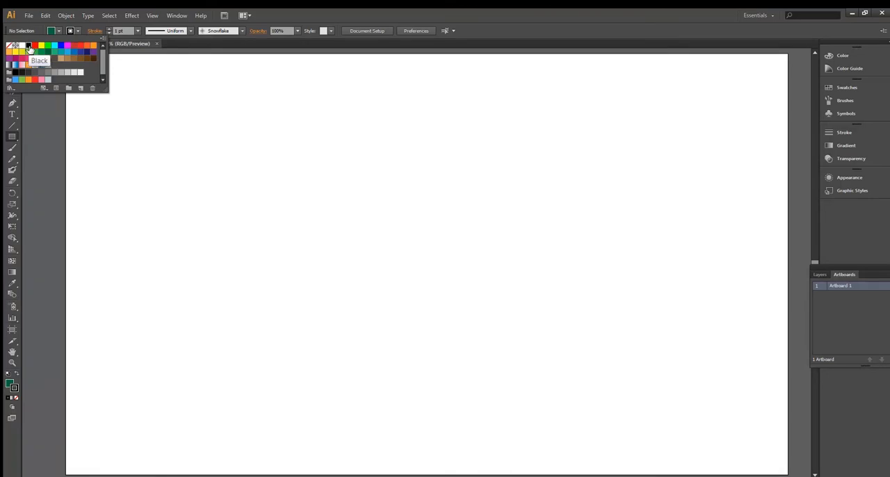
left_click(146, 133)
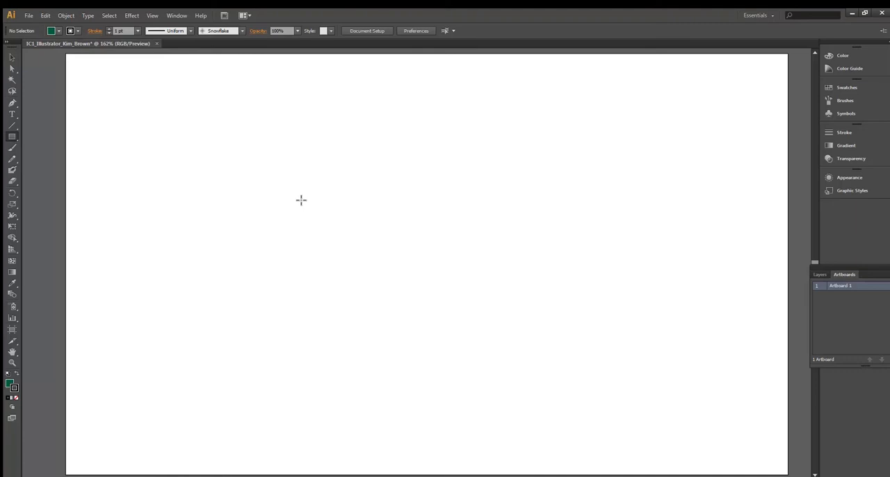
left_click(13, 137)
left_click_drag(123, 139, 340, 240)
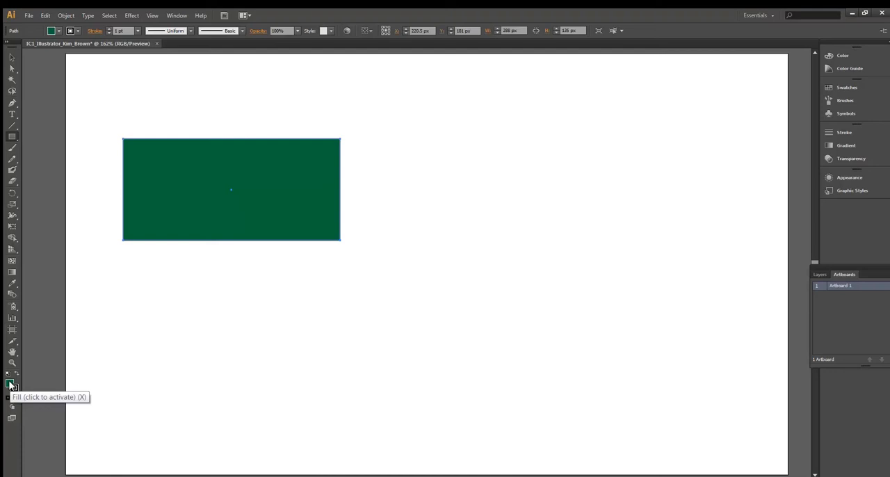
- Change the rectangle's fill to dark blue 1D2A7C using the Color Picker
left_click(844, 88)
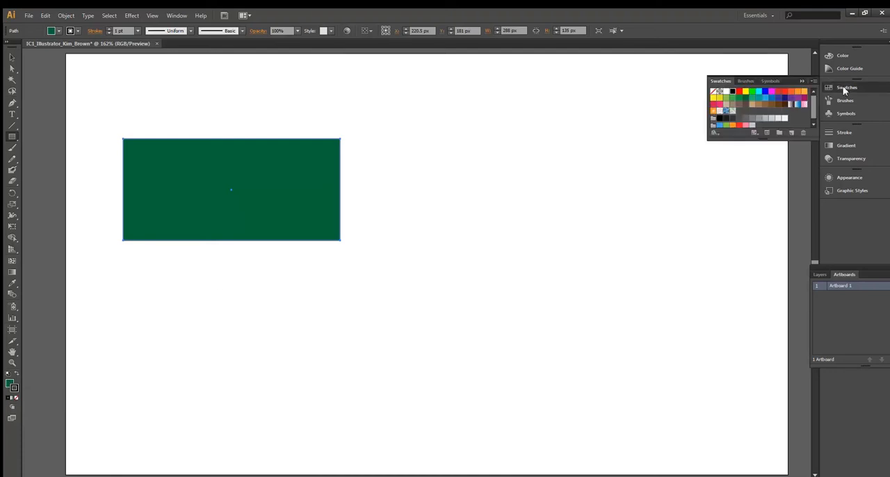
double_click(11, 385)
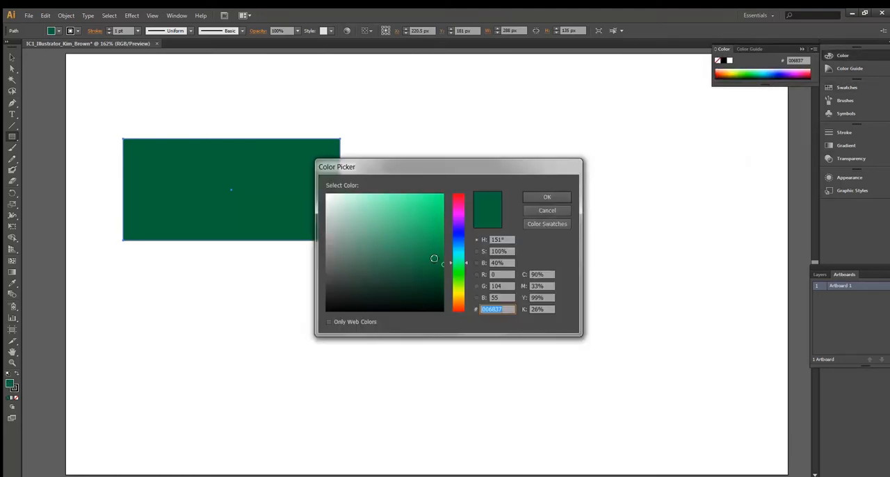
left_click(458, 235)
left_click(418, 255)
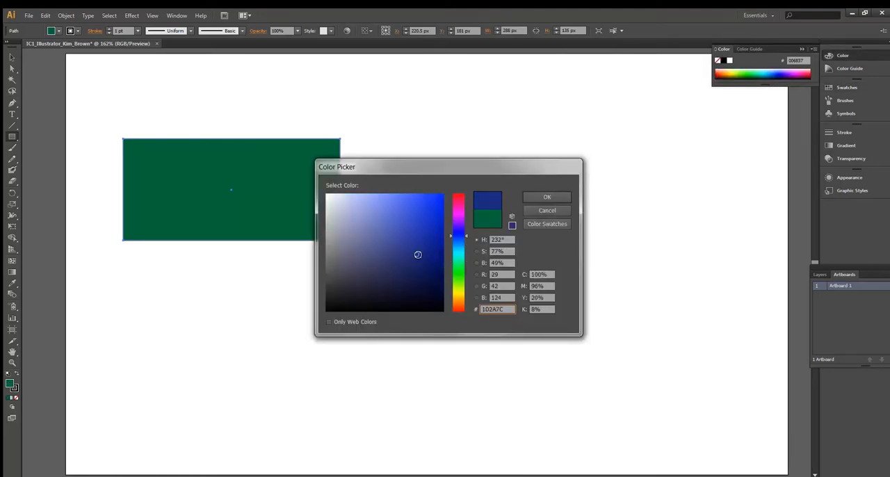
left_click(558, 200)
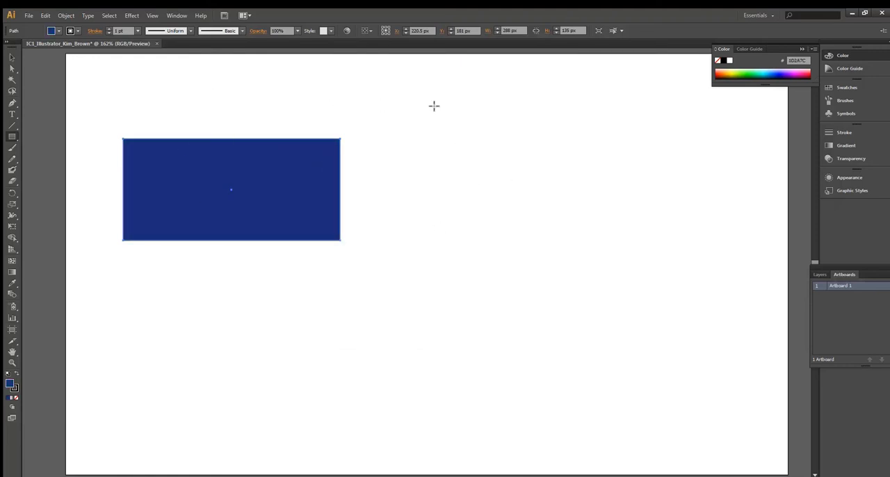
- Scale the blue rectangle down to about 209 by 91 px, pulling in its top corners, top edge and right edge
left_click(11, 59)
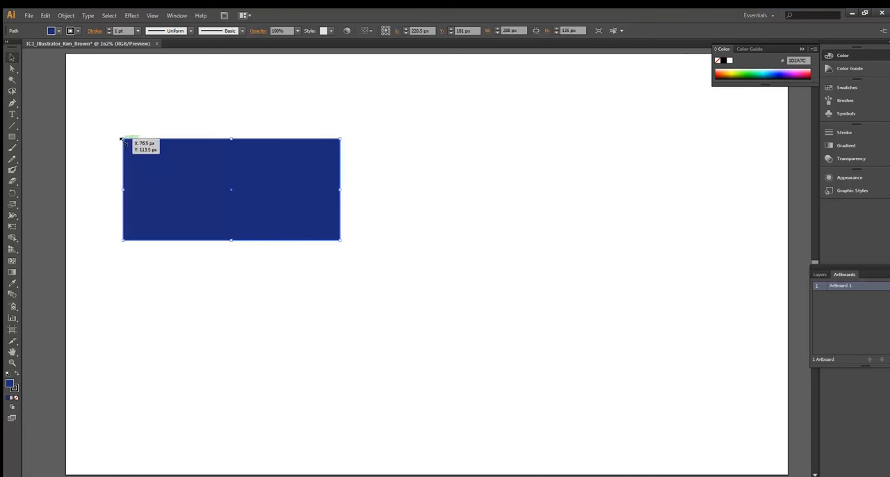
left_click_drag(121, 139, 148, 157)
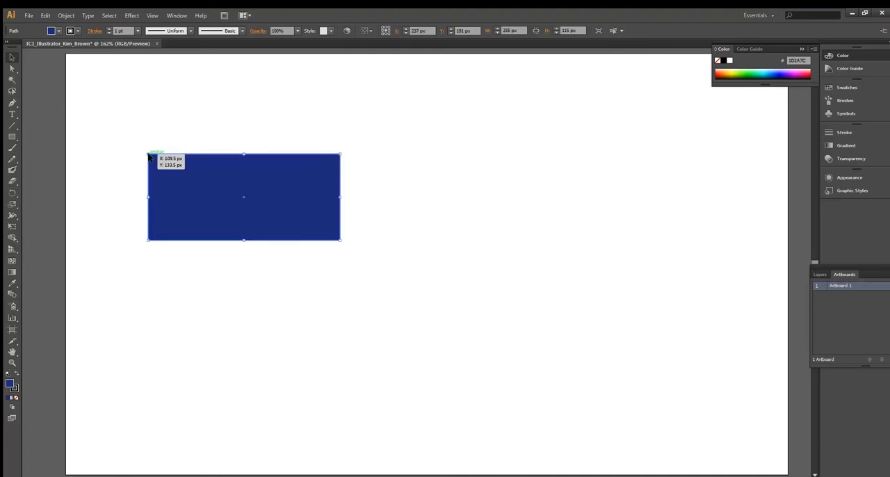
left_click_drag(340, 155, 327, 166)
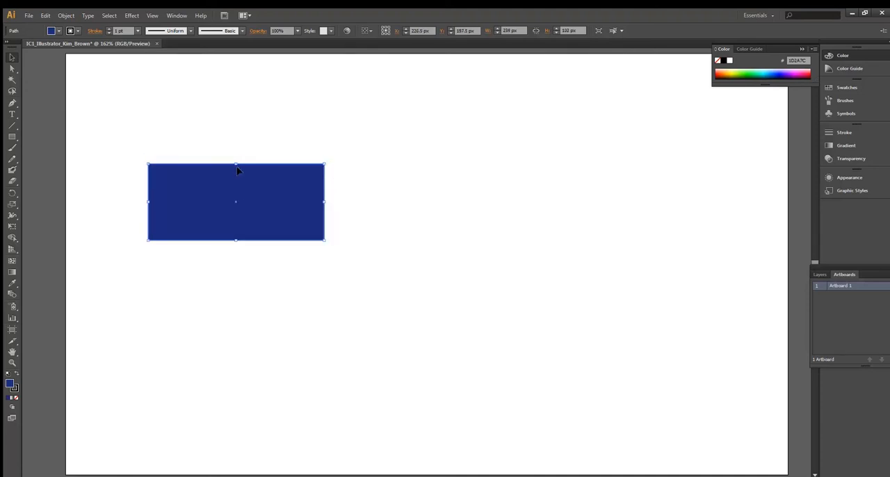
left_click_drag(237, 164, 237, 172)
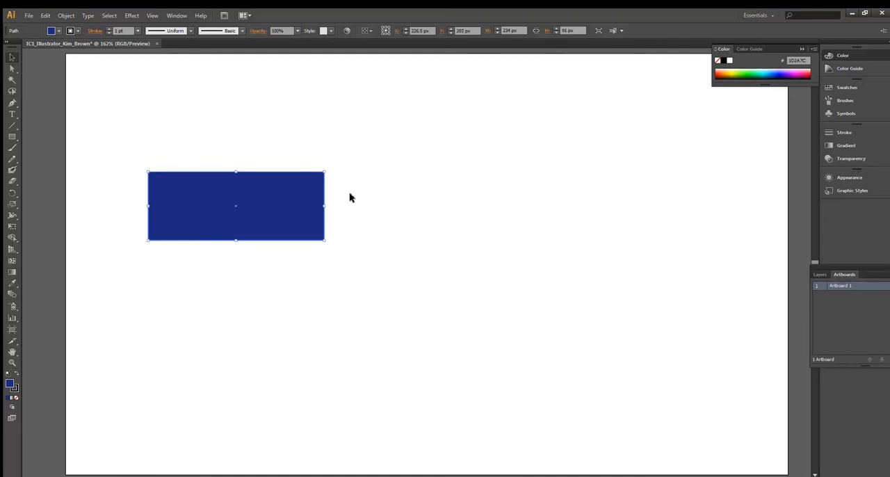
left_click_drag(326, 206, 305, 206)
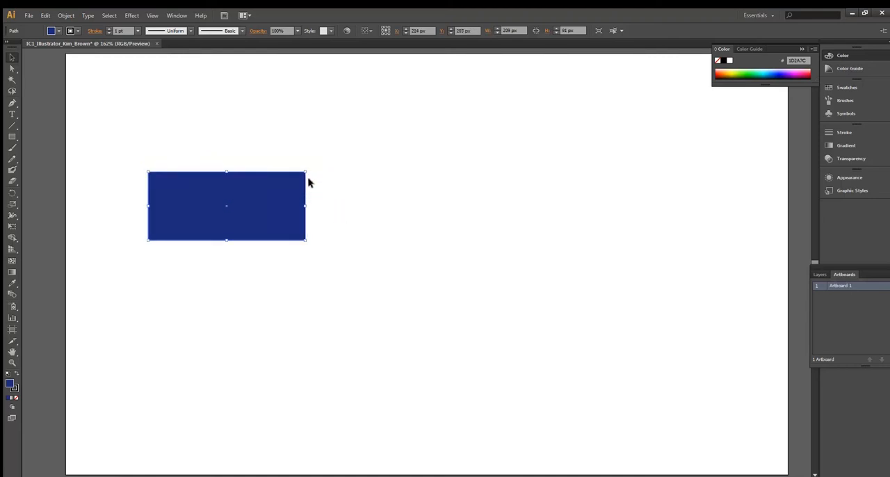
- Rotate the rectangle counterclockwise about its centre and turn it back to horizontal
left_click_drag(310, 169, 275, 134)
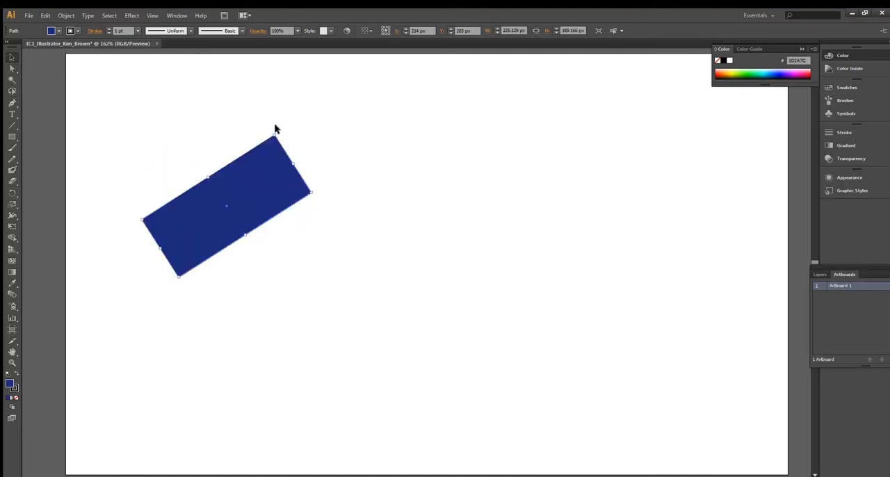
left_click_drag(274, 132, 300, 174)
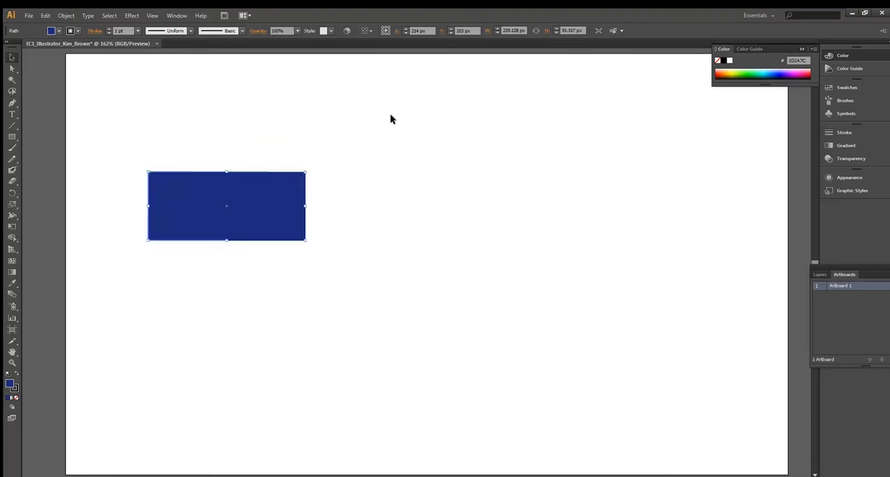
- Reshape the rectangle with Direct Selection, moving its top-left anchor to about (234, 119) px, bottom-right to (300, 252) px and bottom-left to (65, 267) px
left_click(13, 70)
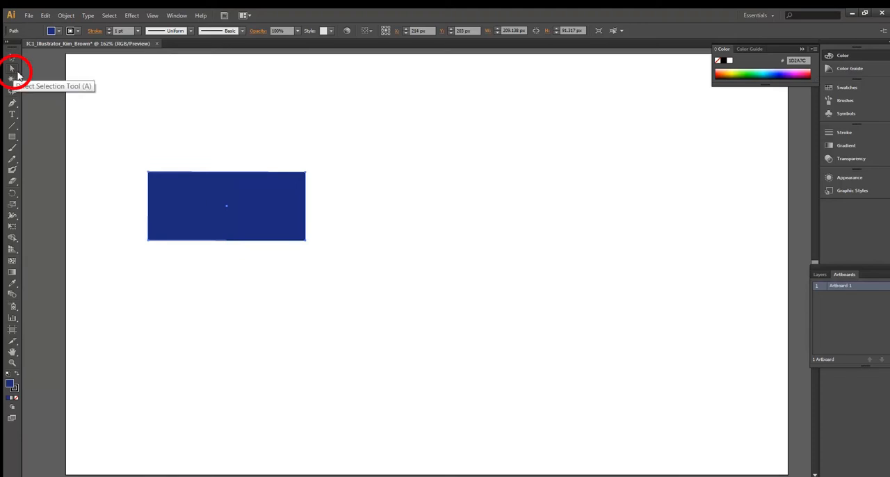
left_click(149, 173)
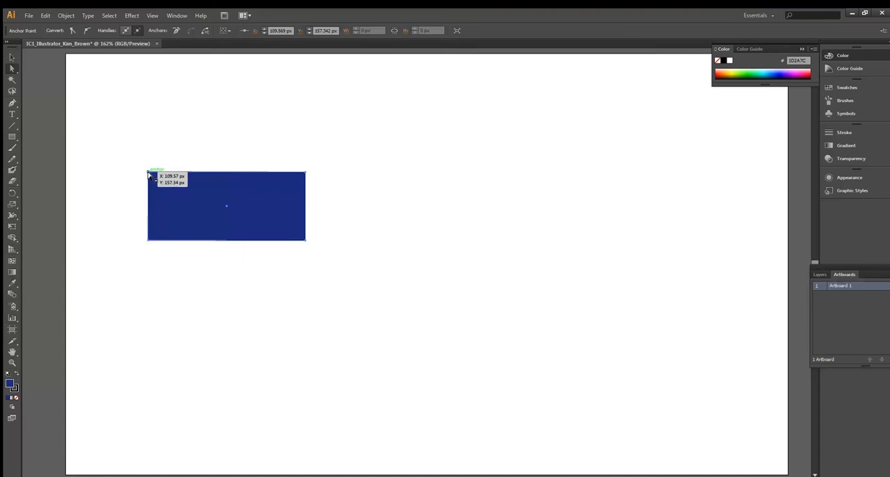
left_click_drag(149, 176, 243, 144)
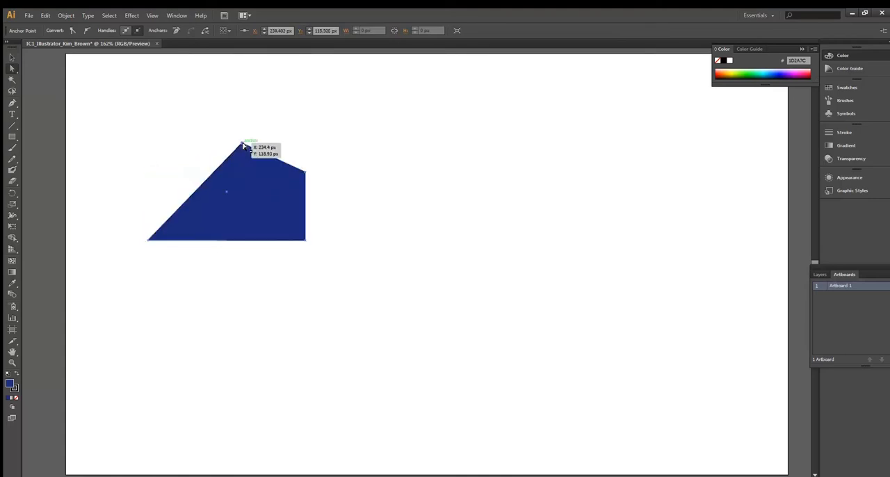
left_click_drag(307, 242, 292, 246)
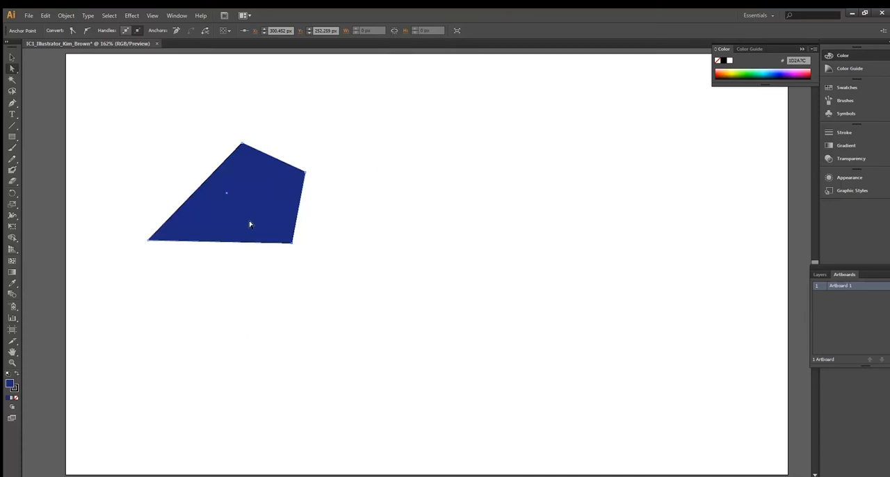
left_click_drag(148, 242, 115, 257)
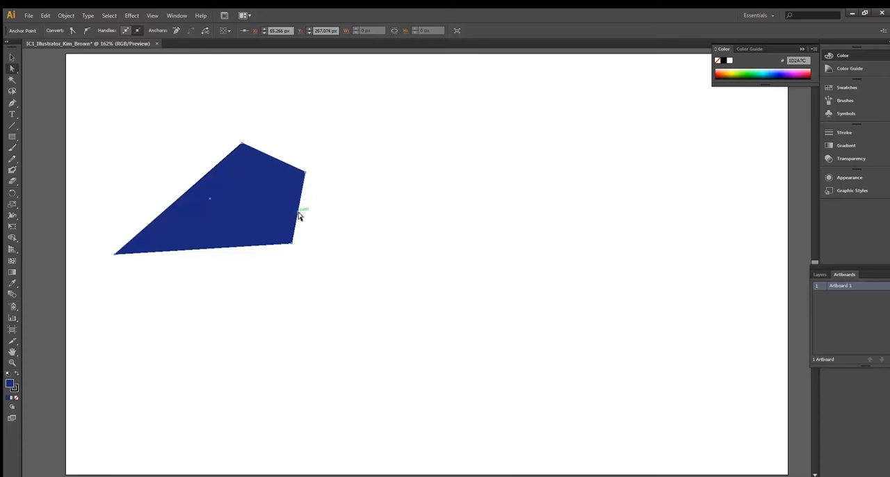
- Shift the right edge segment of the blue shape slightly inward, deselect it and select the whole shape
mouse_move(301, 216)
left_mouse_down()
mouse_move(331, 222)
mouse_move(293, 216)
left_mouse_up()
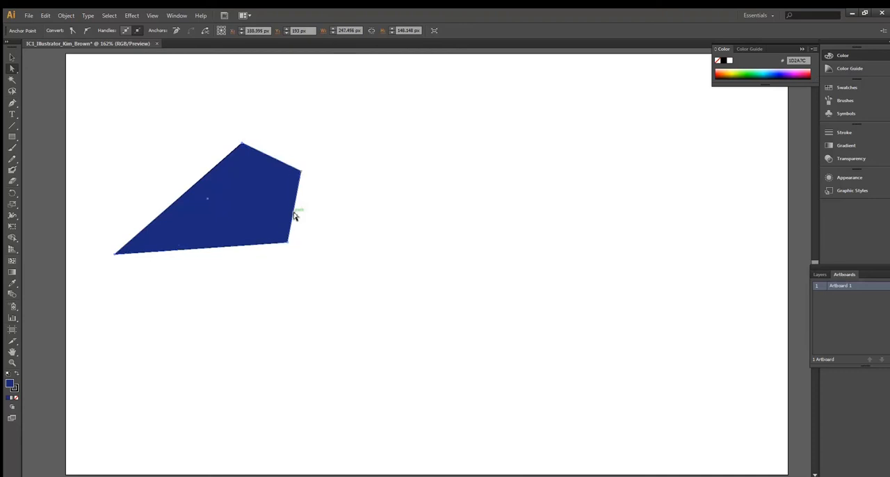
left_click(316, 215)
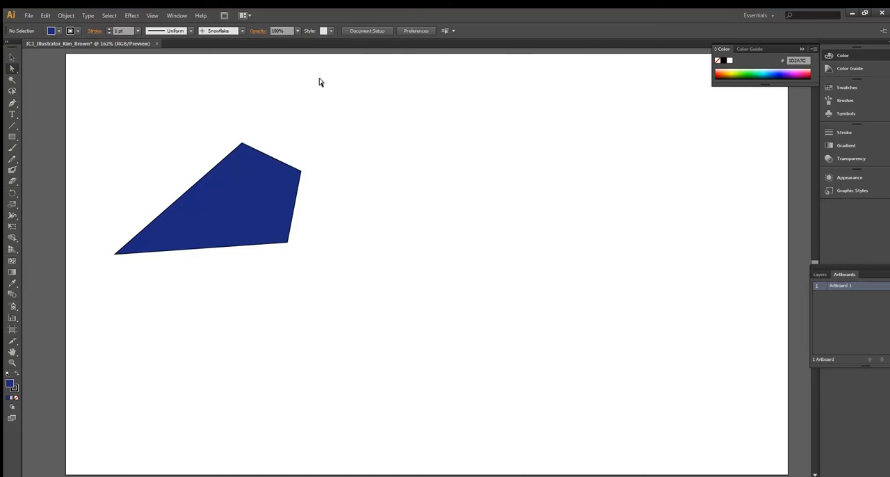
left_click(231, 196)
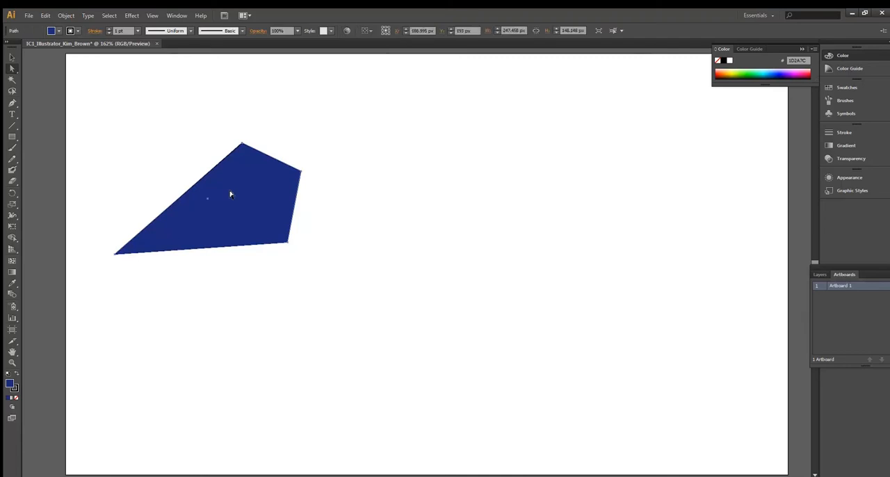
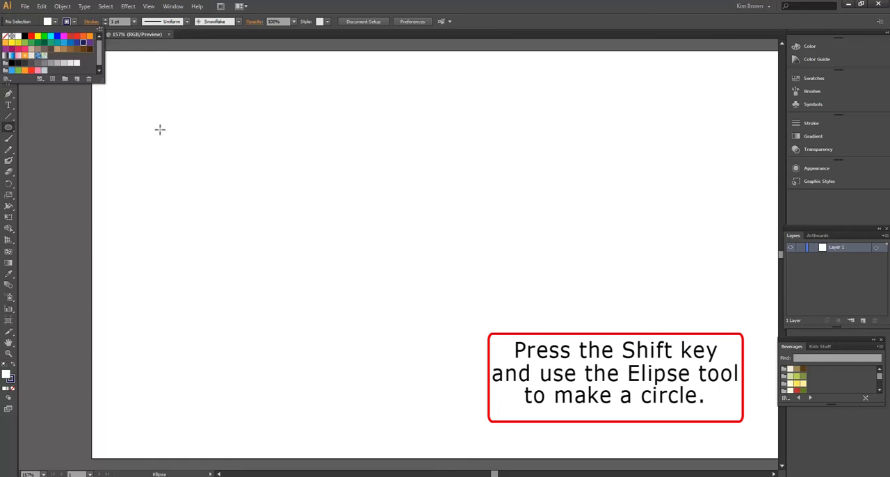
- Draw a head circle about 95 px wide and a body ellipse about 117 by 176 px directly beneath it
left_click_drag(171, 141, 241, 210)
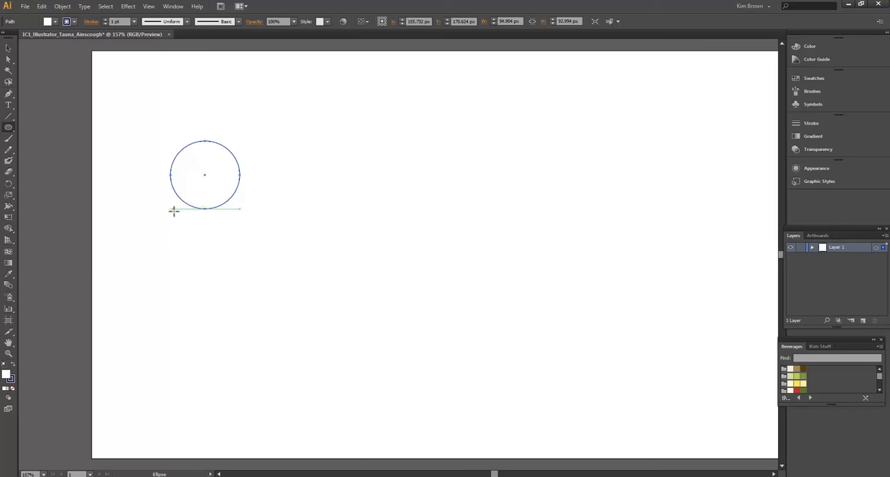
left_click_drag(169, 211, 254, 338)
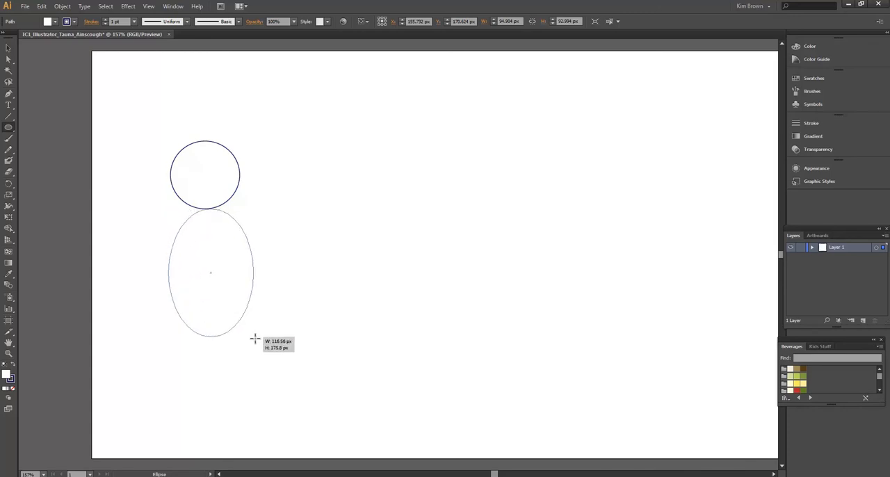
left_click_drag(254, 339, 255, 339)
- Nudge the body ellipse up and to the left so it overlaps the head circle and sits centred under it
key("Up")
key("Up")
key("Up")
key("Up")
key("Up")
key("Up")
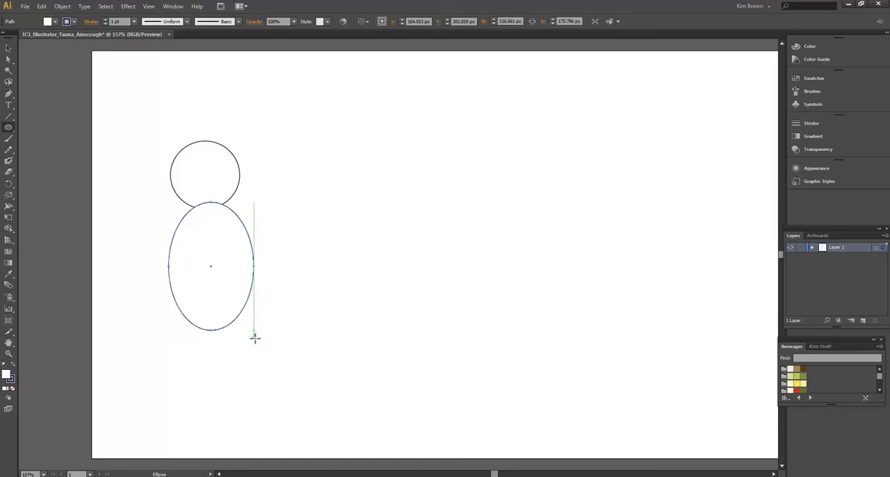
key("Left")
key("Left")
key("Left")
key("Left")
key("Left")
key("Left")
key("Left")
key("Left")
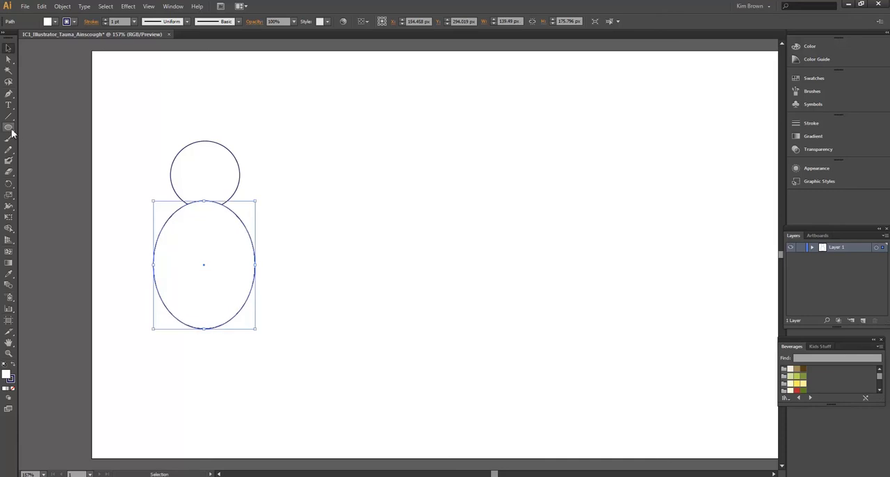
- Draw a flat foot ellipse about 68 by 20 px at the body's lower right and duplicate it to the lower left
left_click(10, 128)
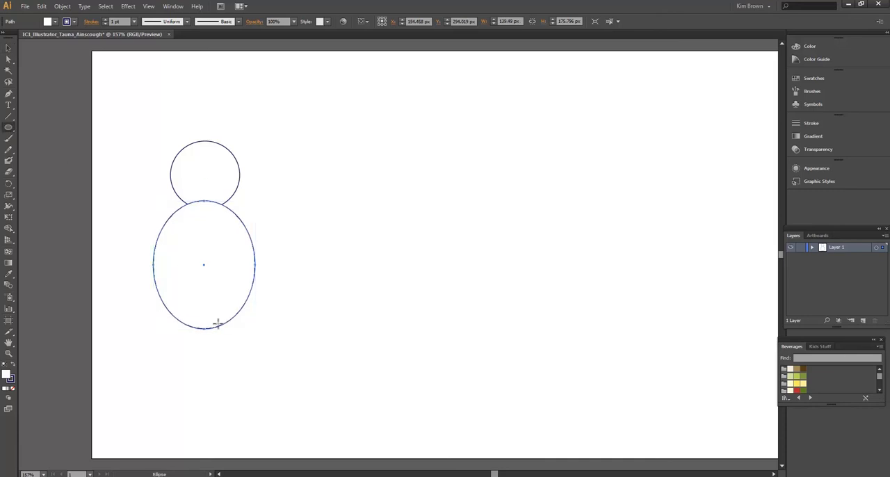
left_click_drag(216, 316, 267, 331)
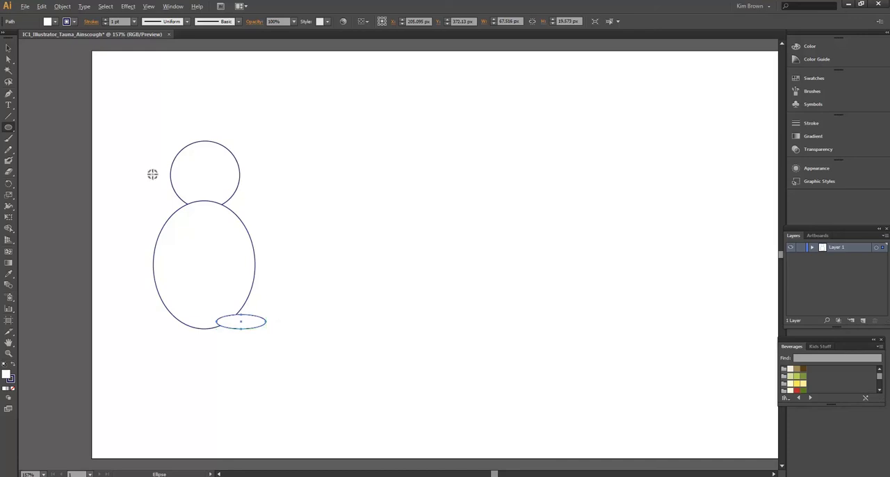
left_click(9, 48)
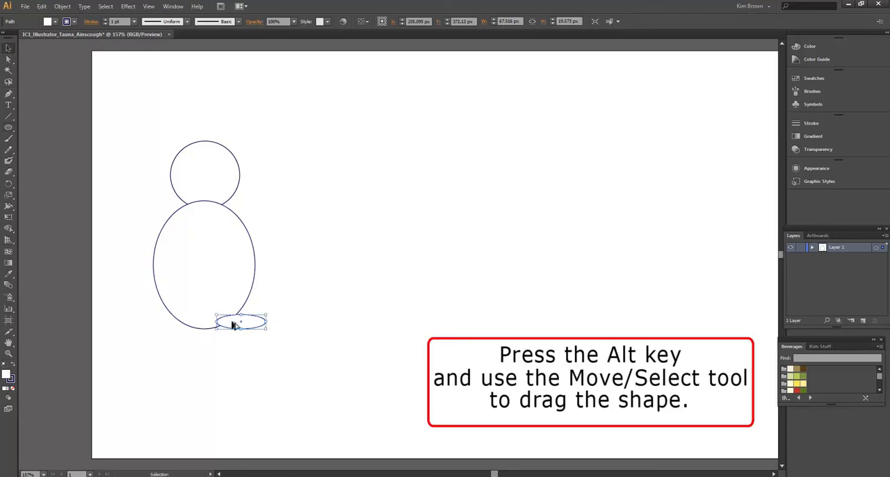
left_click_drag(233, 325, 162, 326)
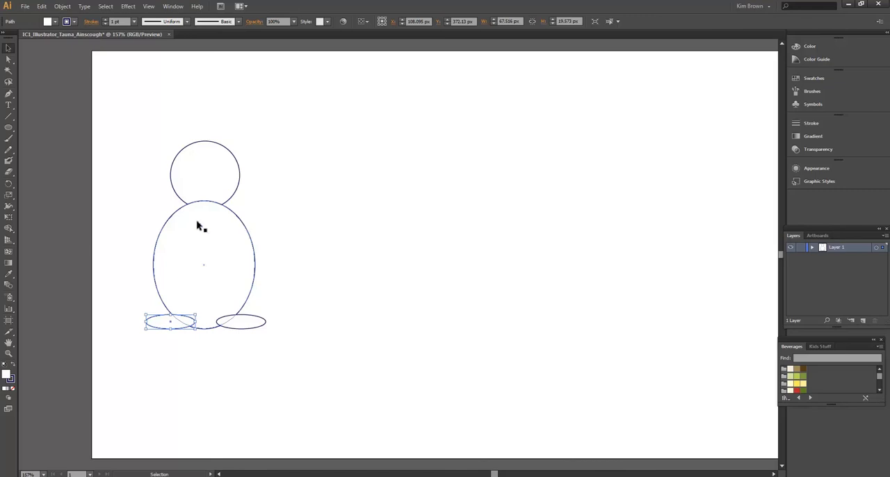
- Draw an arm ellipse about 109 by 20 px at the body's right shoulder, shift it inward and duplicate it to the left shoulder
left_click(9, 130)
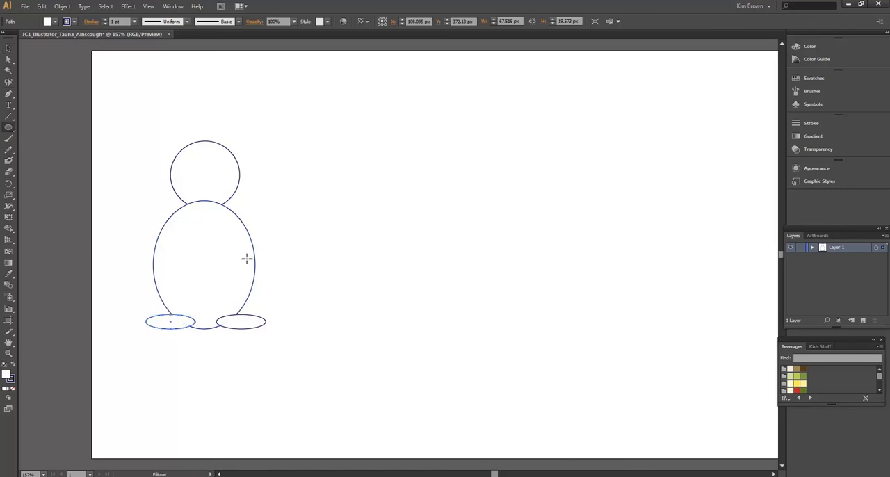
left_click_drag(235, 213, 314, 230)
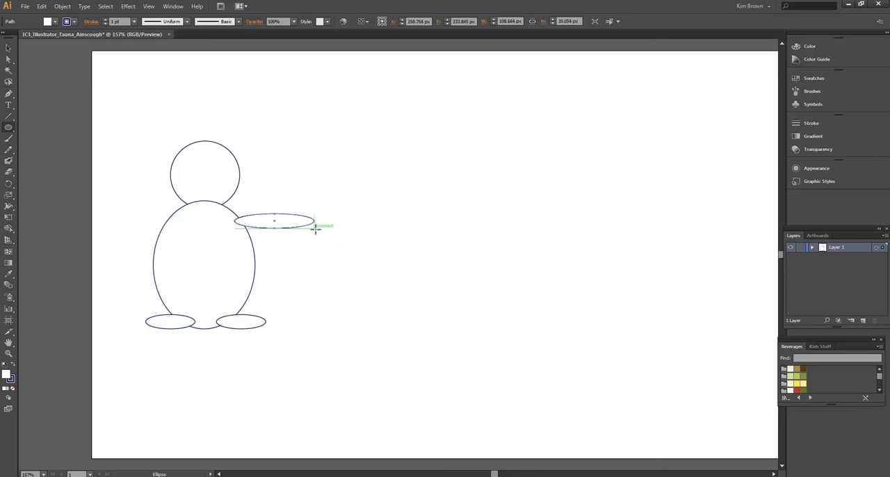
key("shift+Left")
key("v")
left_click_drag(290, 224, 164, 221)
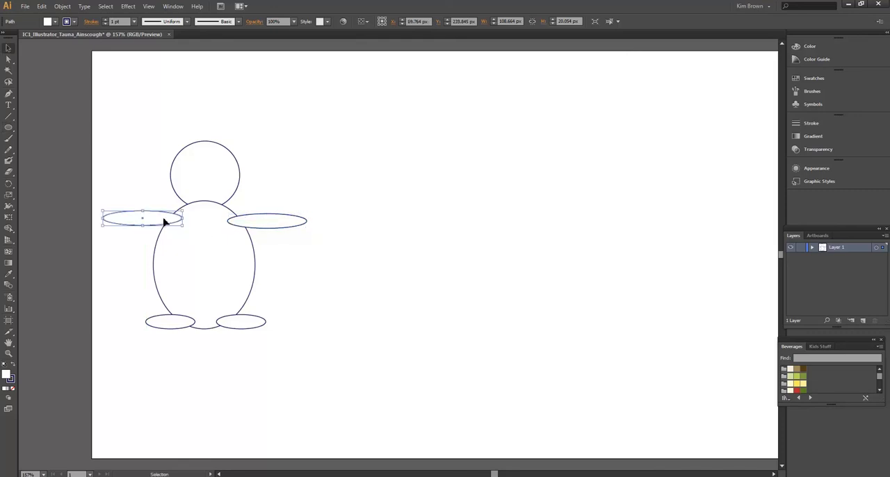
- Rotate both arm ellipses so their outer ends slope downward, nudging the left arm slightly lower
left_click_drag(103, 209, 104, 230)
key("Down")
key("Down")
key("Down")
key("Down")
key("Down")
key("Down")
key("Down")
key("Down")
key("Down")
key("Down")
key("Down")
key("Down")
key("Down")
key("Down")
key("Down")
key("Down")
key("Down")
key("Down")
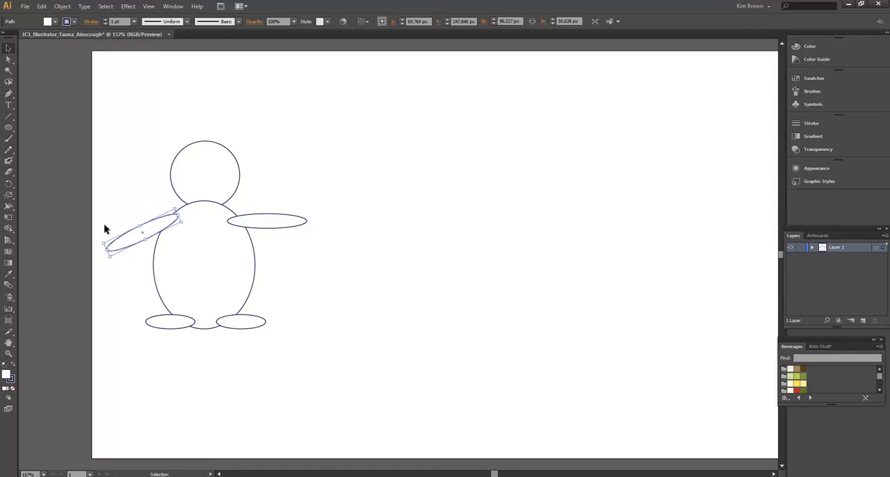
key("Down")
key("Down")
key("Down")
key("Down")
key("Down")
key("Down")
key("Down")
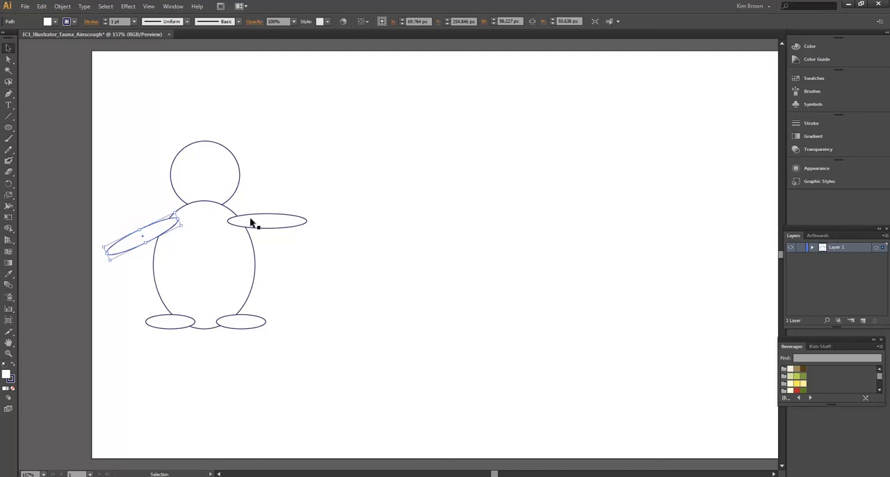
left_click(294, 224)
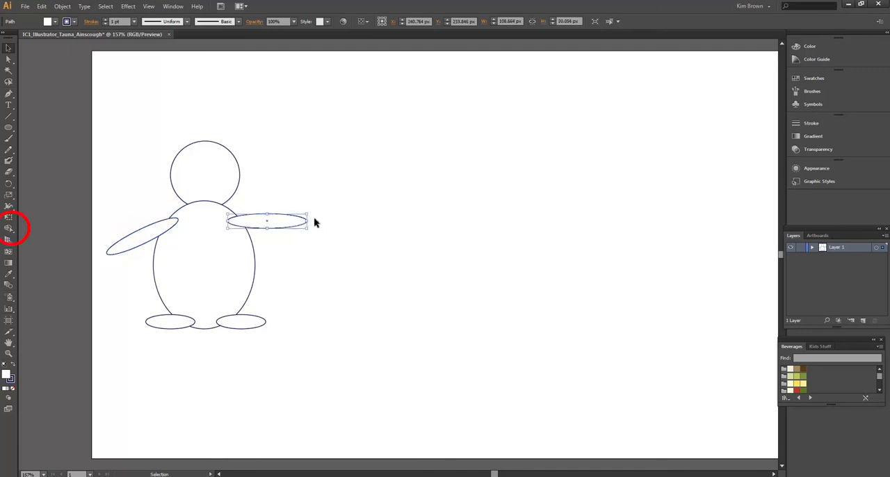
left_click_drag(310, 211, 309, 227)
- Select all the ellipses and merge head, body, arms and feet into a single snowman outline with Shape Builder
left_click(11, 228)
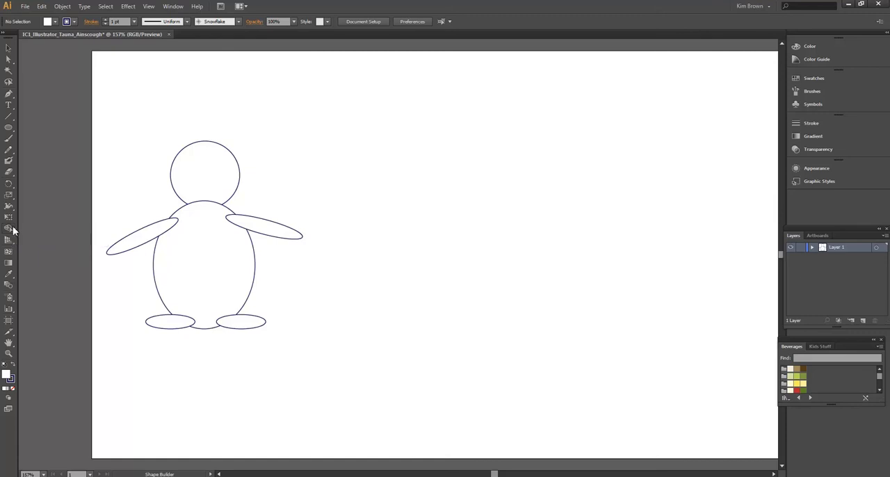
left_click(9, 47)
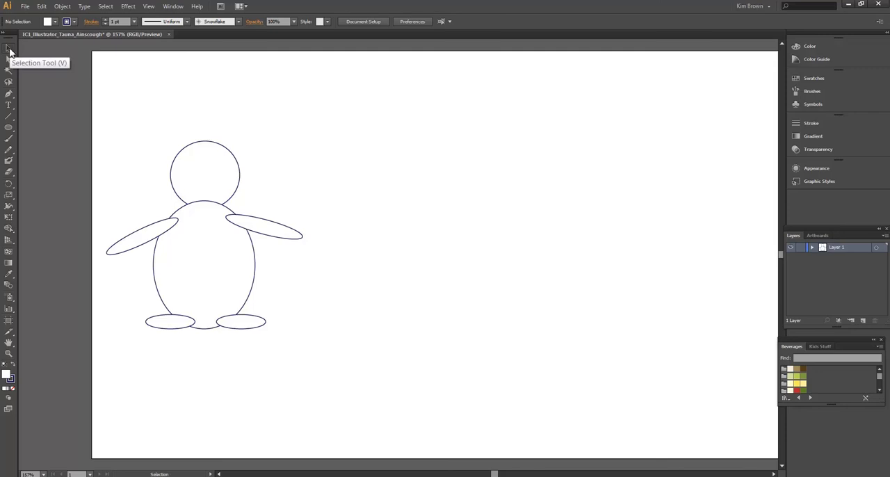
left_click_drag(99, 85, 320, 380)
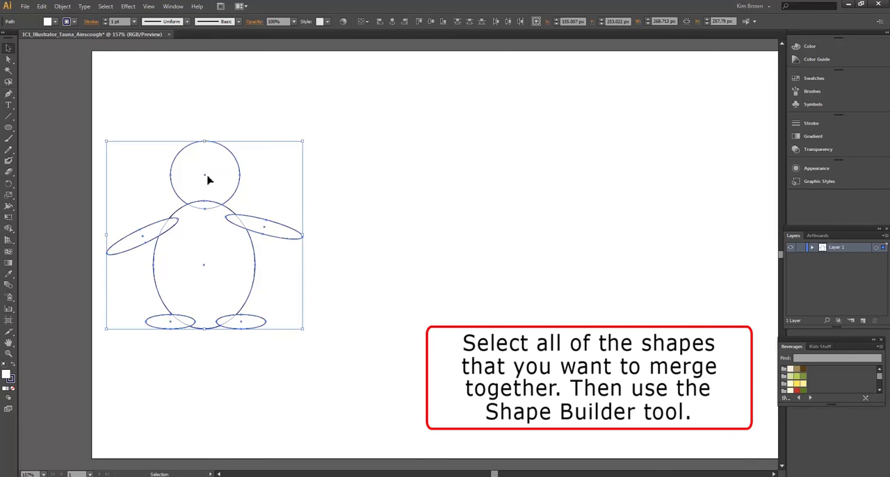
left_click(8, 229)
mouse_move(214, 189)
left_mouse_down()
mouse_move(213, 261)
mouse_move(207, 253)
left_mouse_up()
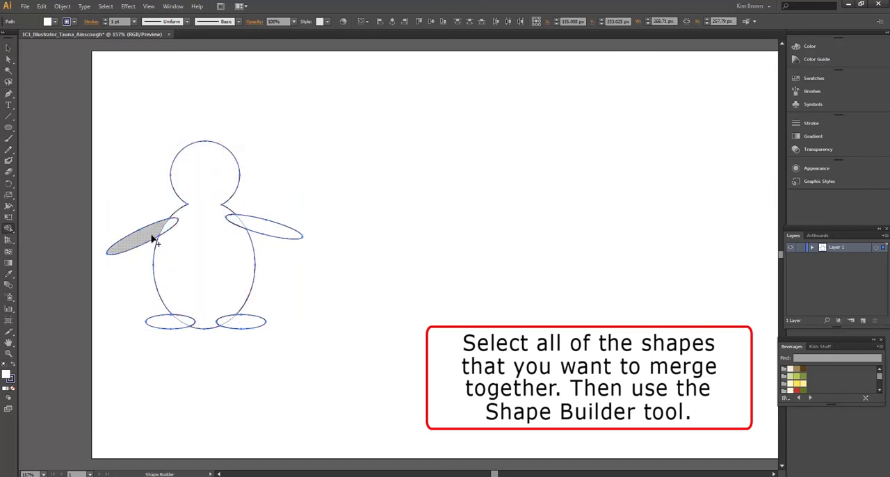
left_click_drag(152, 233, 207, 229)
mouse_move(264, 222)
left_mouse_down()
mouse_move(201, 236)
mouse_move(198, 257)
left_mouse_up()
left_click_drag(183, 325, 206, 276)
left_click_drag(234, 320, 222, 280)
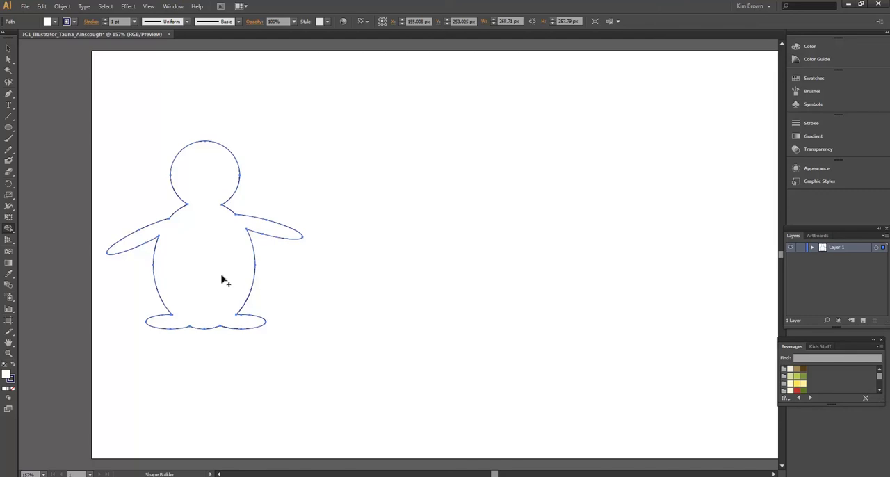
- Draw a small button circle about 25 by 23 px on the snowman's chest and fill it dark brown
left_click(8, 129)
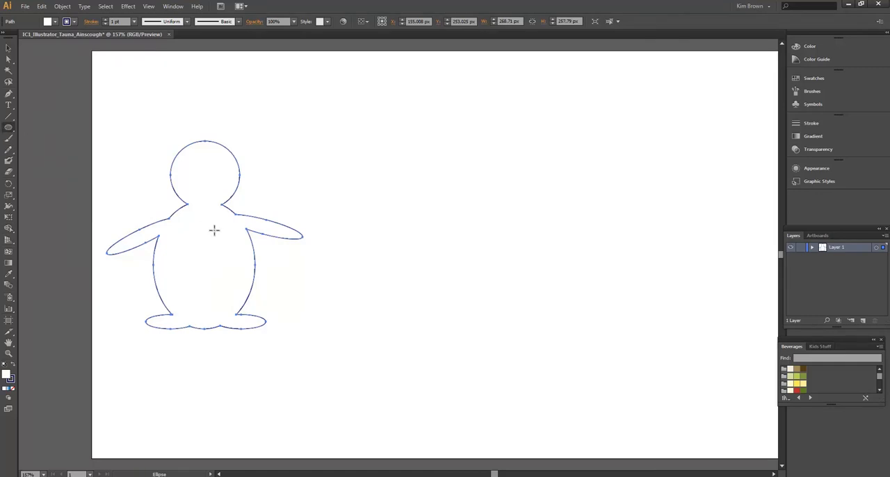
left_click_drag(194, 232, 211, 249)
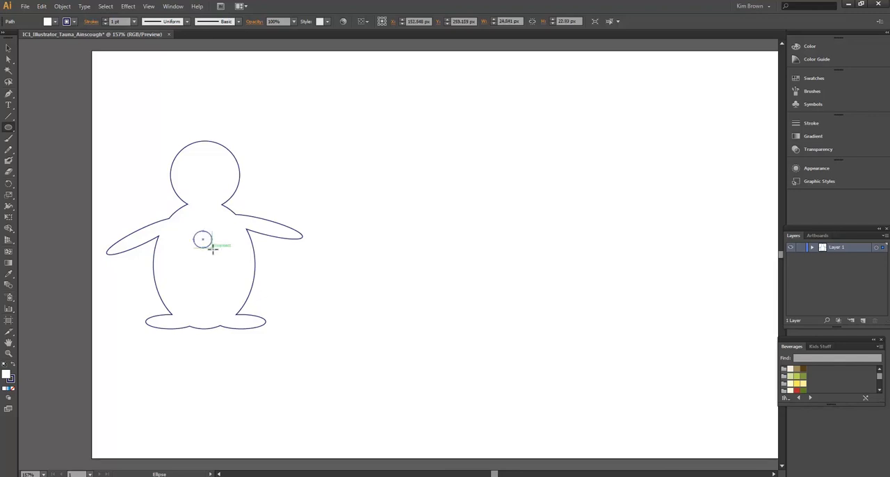
left_click(47, 22)
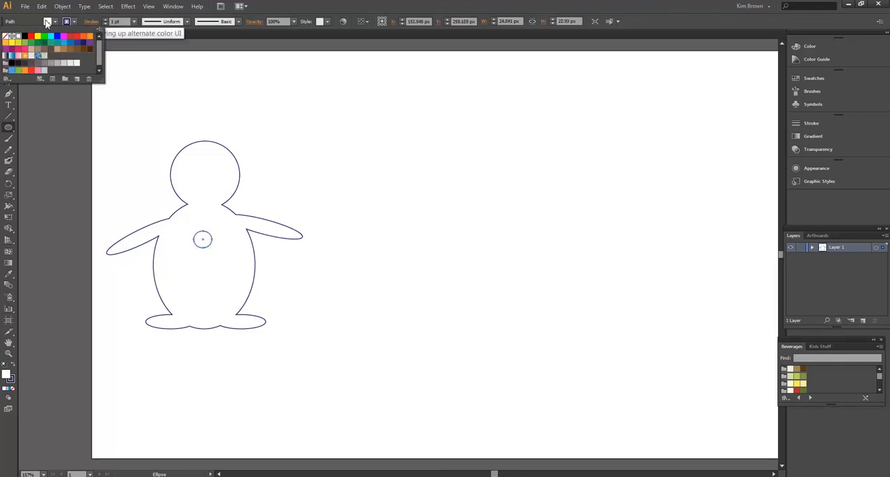
left_click(90, 50)
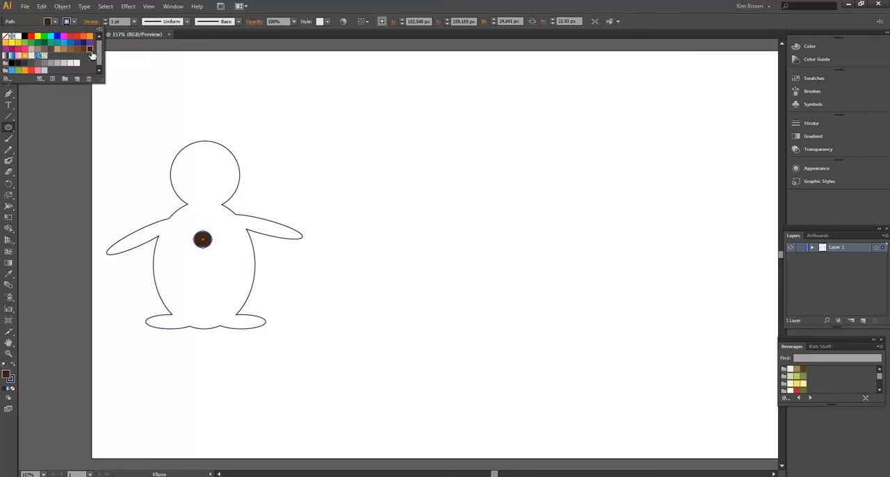
- Set the chest button's stroke colour to orange
left_click(69, 24)
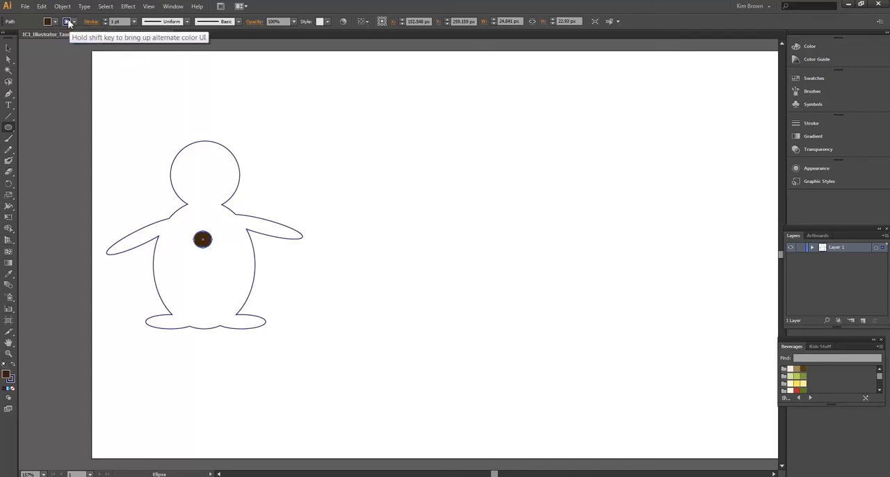
left_click(69, 23)
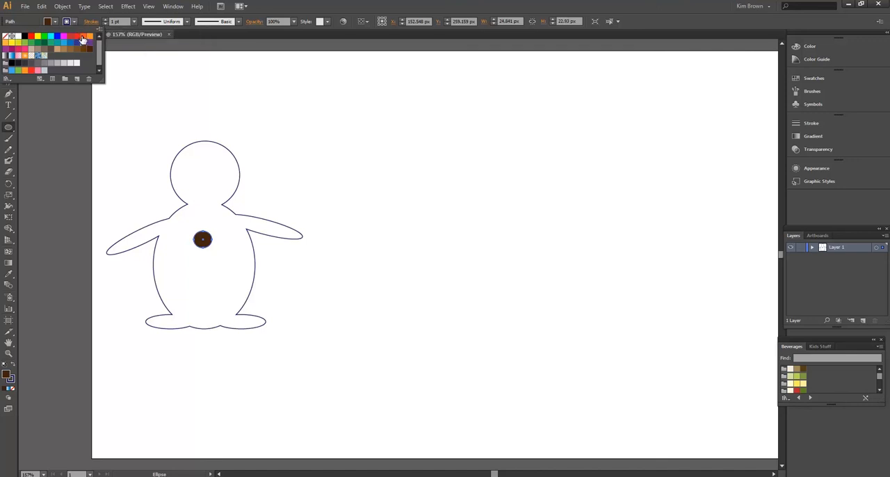
left_click(84, 37)
left_click(45, 103)
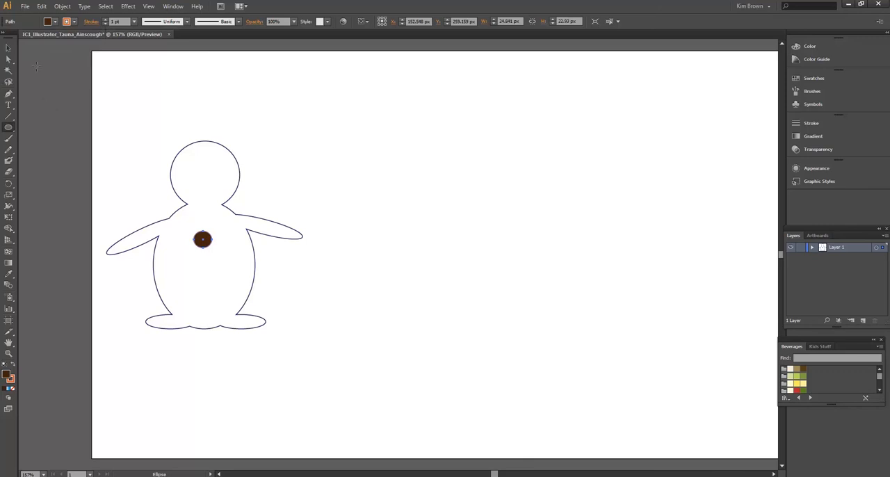
- Duplicate the brown button twice straight down the body to make an evenly spaced column of three, and deselect
left_click(8, 50)
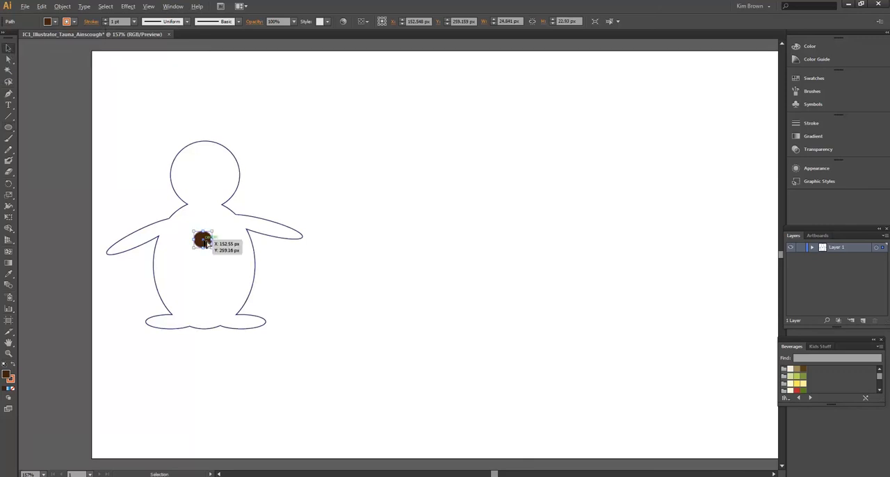
left_click_drag(206, 243, 203, 291)
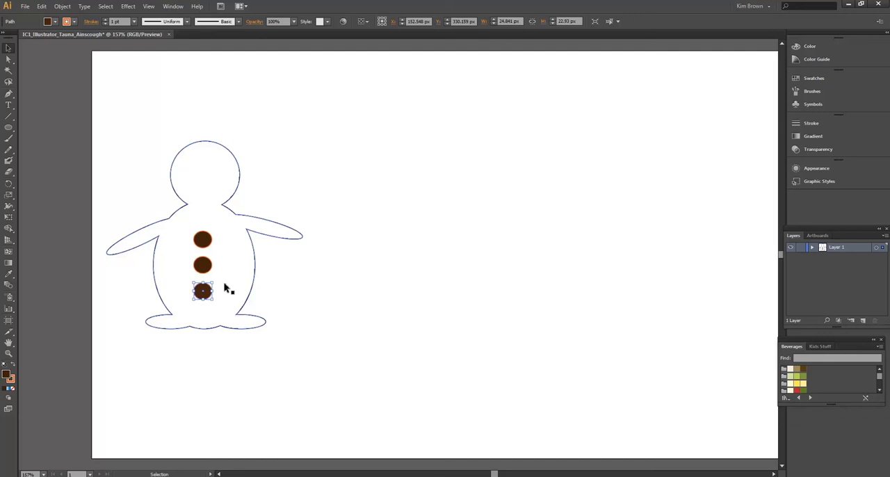
left_click(370, 149)
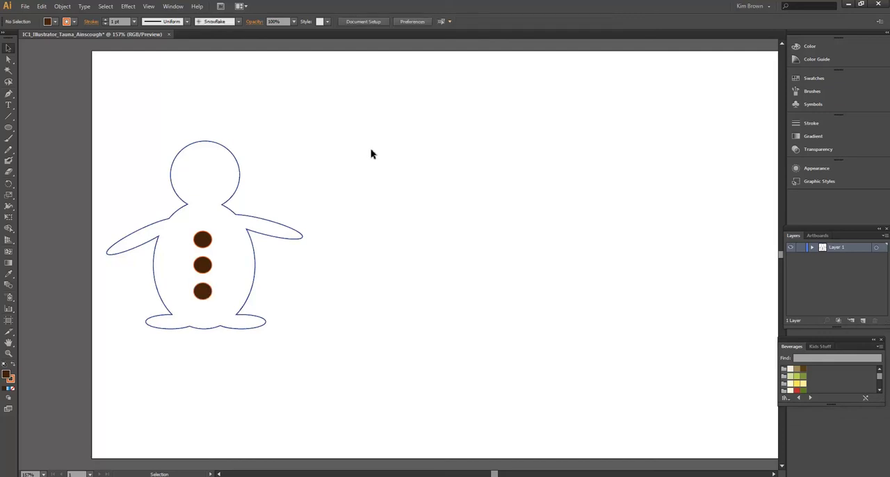
- Switch to the Paintbrush tool and set both its fill and stroke colours to red
left_click(12, 138)
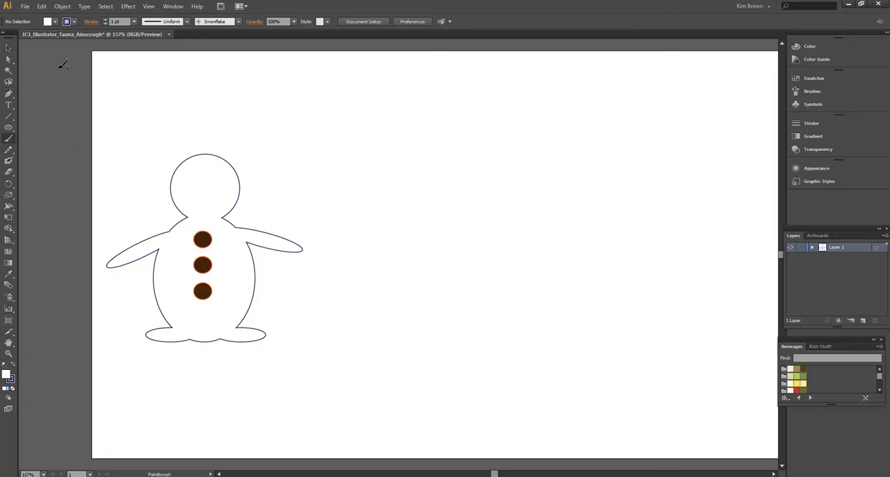
left_click(47, 24)
left_click(71, 37)
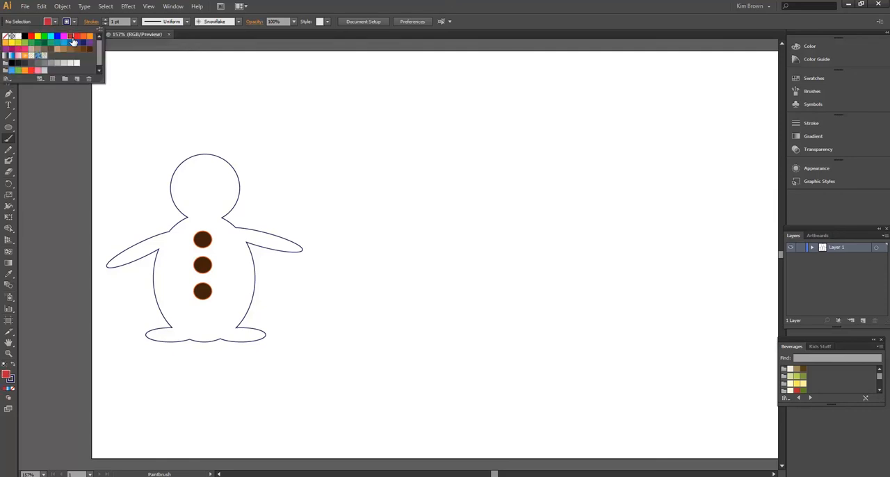
left_click(67, 25)
left_click(68, 25)
left_click(78, 36)
- Choose the 10 pt Round brush with a 2 pt stroke and paint a red scarf band across the snowman's neck
key("F5")
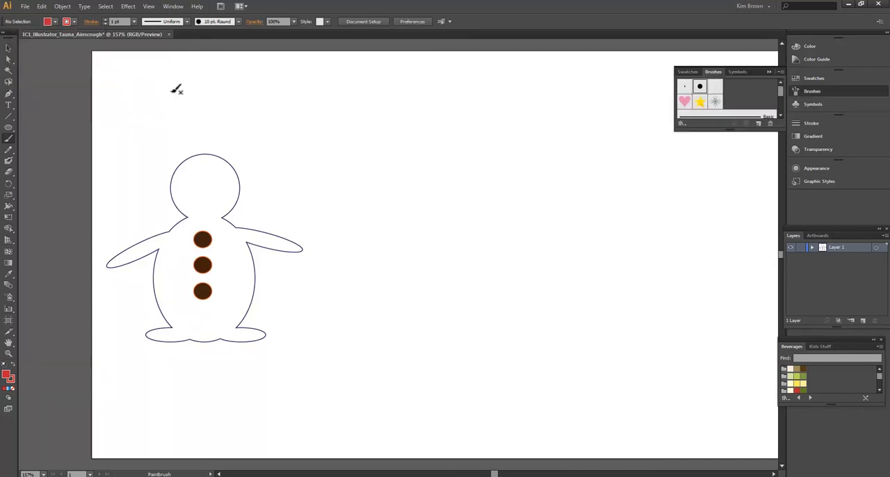
left_click(133, 21)
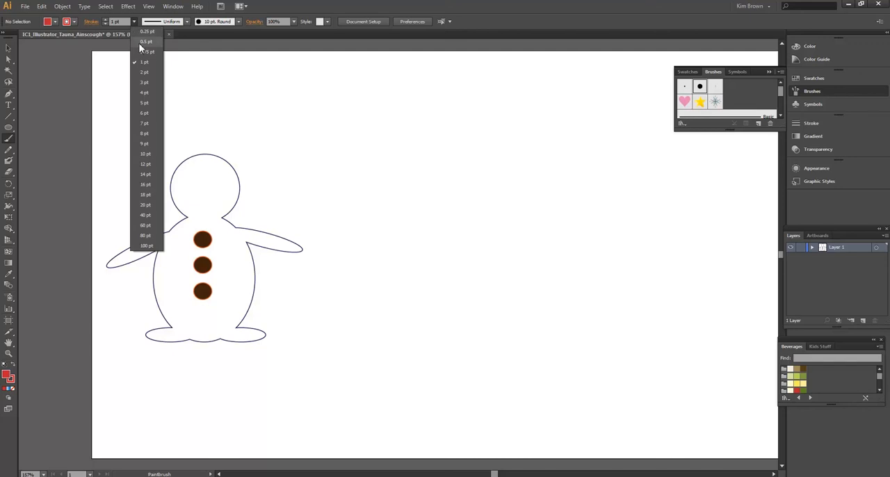
left_click(145, 72)
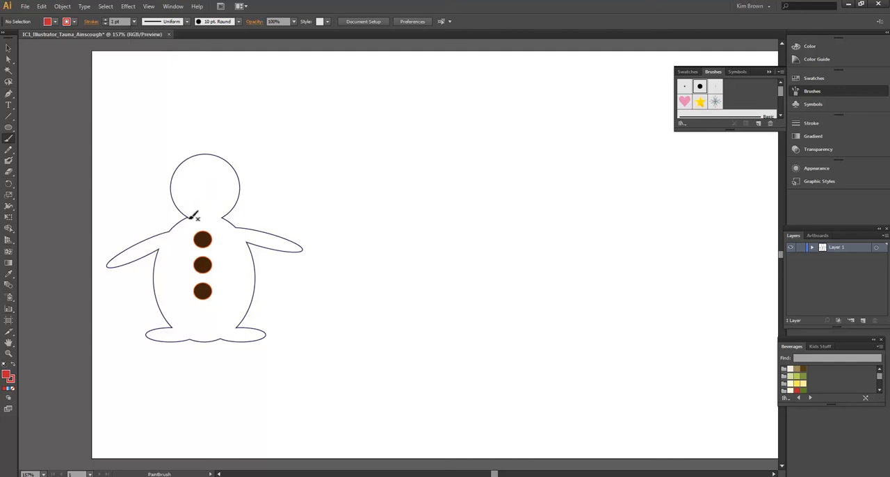
left_click_drag(190, 216, 226, 216)
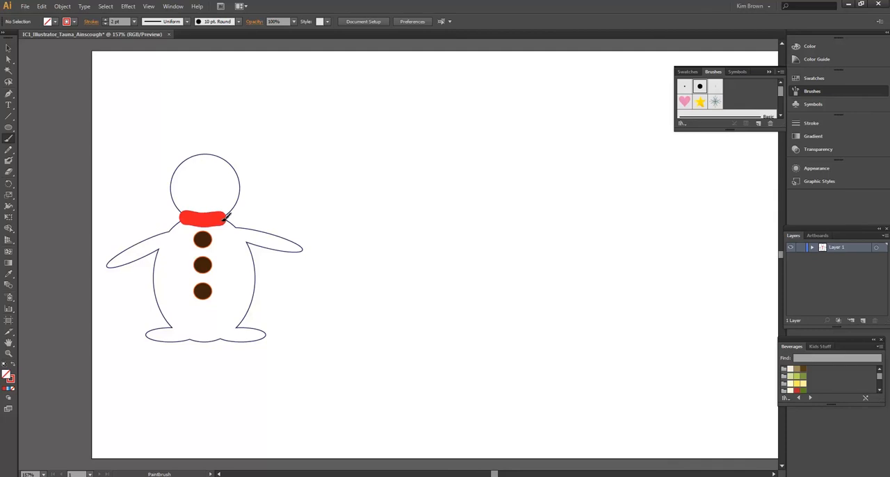
- Set the brush stroke to 1 pt and paint a solid red scarf tail hanging from the neck band over the snowman's chest
left_click(134, 22)
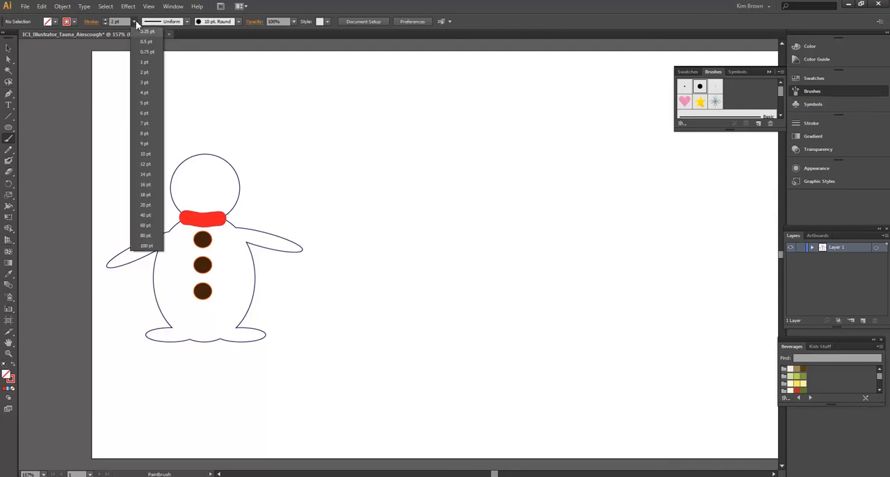
left_click(146, 62)
mouse_move(230, 219)
left_mouse_down()
mouse_move(251, 234)
mouse_move(262, 270)
left_mouse_up()
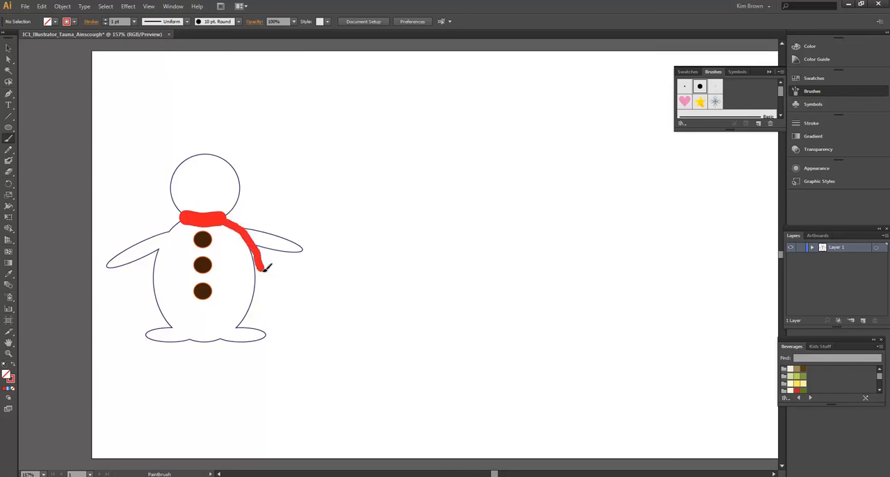
mouse_move(224, 224)
left_mouse_down()
mouse_move(244, 278)
mouse_move(265, 267)
left_mouse_up()
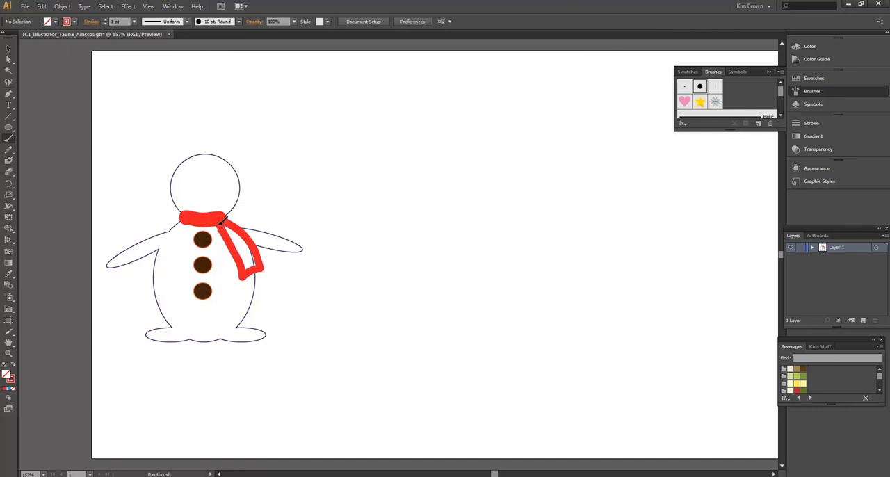
mouse_move(227, 224)
left_mouse_down()
mouse_move(248, 268)
mouse_move(244, 233)
left_mouse_up()
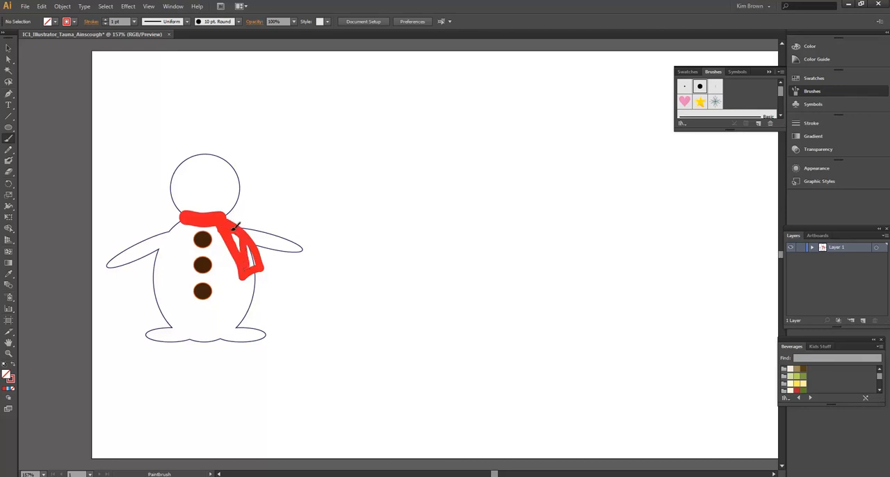
mouse_move(236, 228)
left_mouse_down()
mouse_move(252, 269)
mouse_move(245, 229)
left_mouse_up()
- Switch to the Ellipse tool and set a blue fill with a purple stroke (R=102 G=45 B=145)
left_click(9, 130)
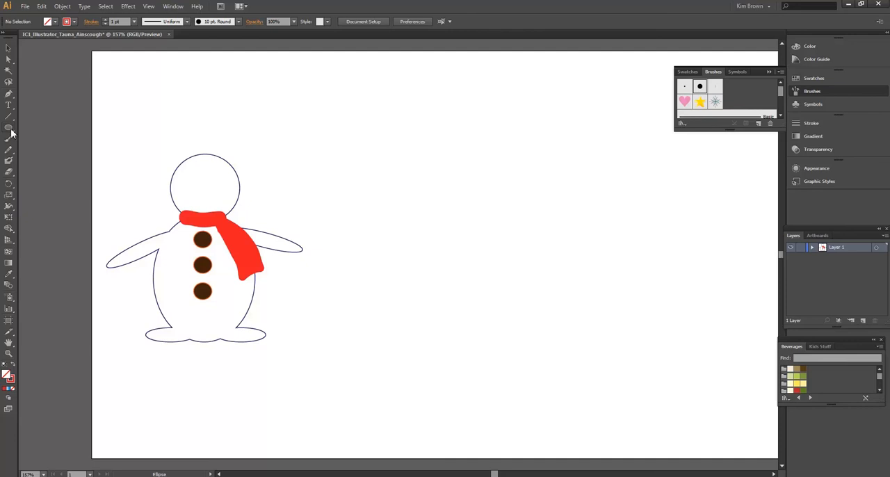
left_click(48, 23)
left_click(48, 22)
left_click(48, 22)
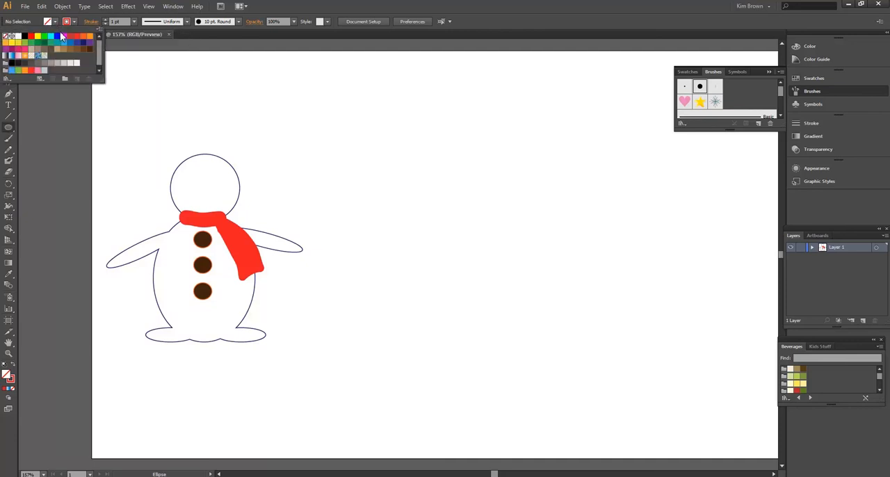
left_click(57, 36)
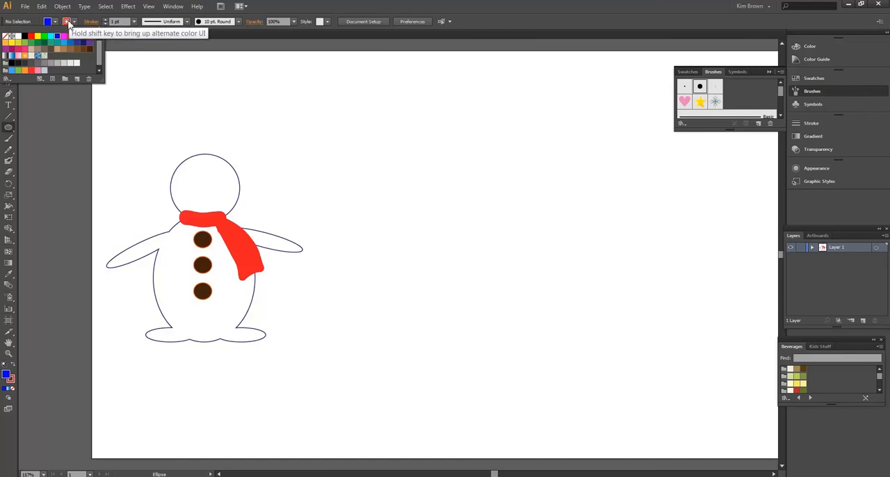
left_click(69, 23)
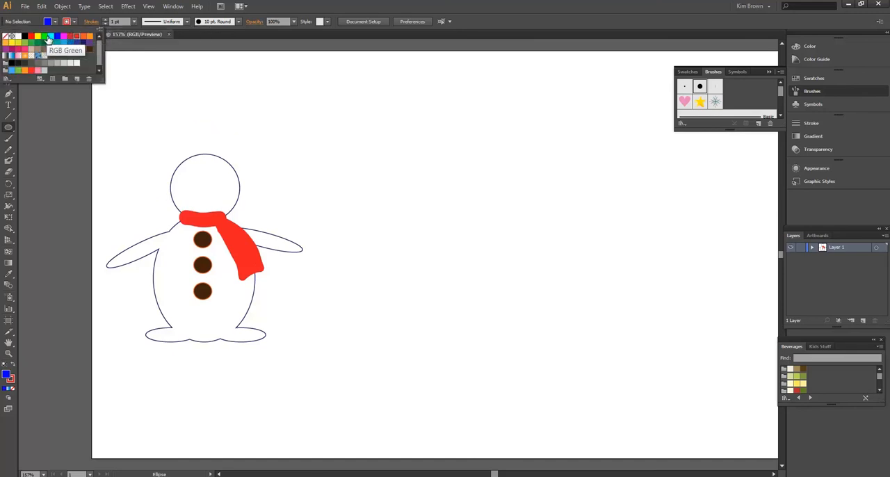
left_click(91, 43)
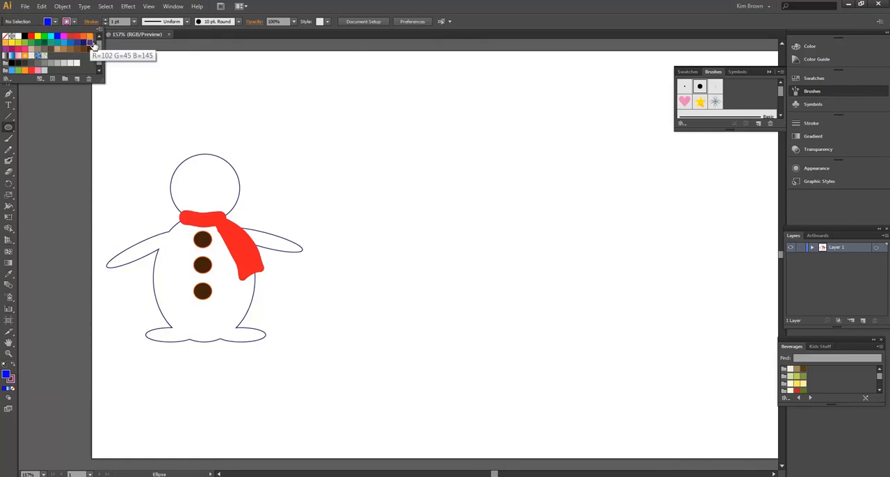
- Draw an eye ellipse about 19 by 13 px on the head and duplicate it horizontally as the second eye, then deselect
left_click_drag(187, 177, 201, 185)
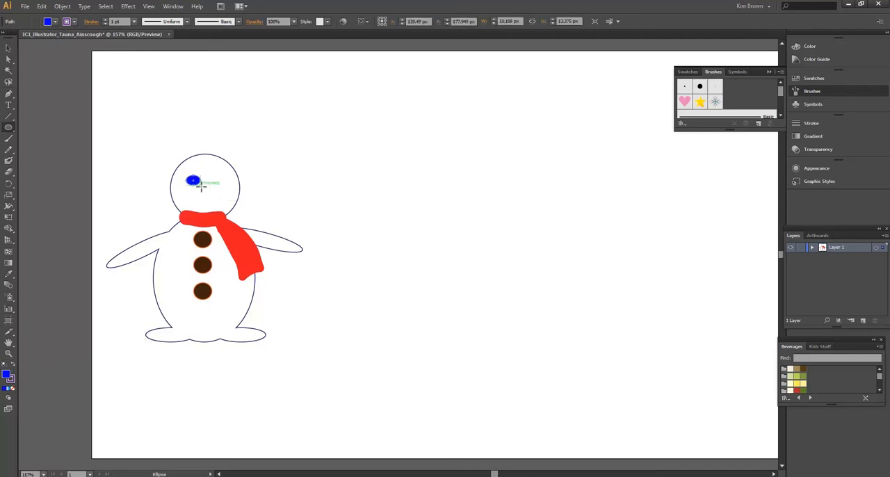
left_click(9, 48)
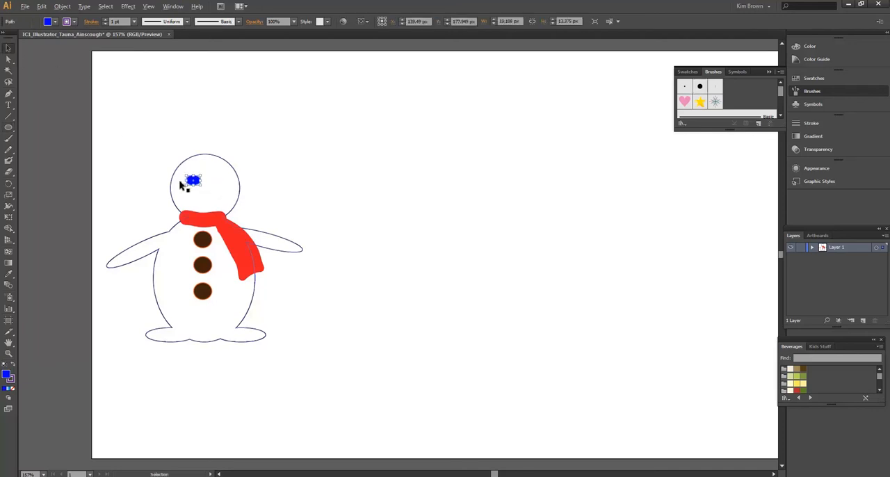
left_click_drag(193, 185, 216, 185)
left_click(270, 176)
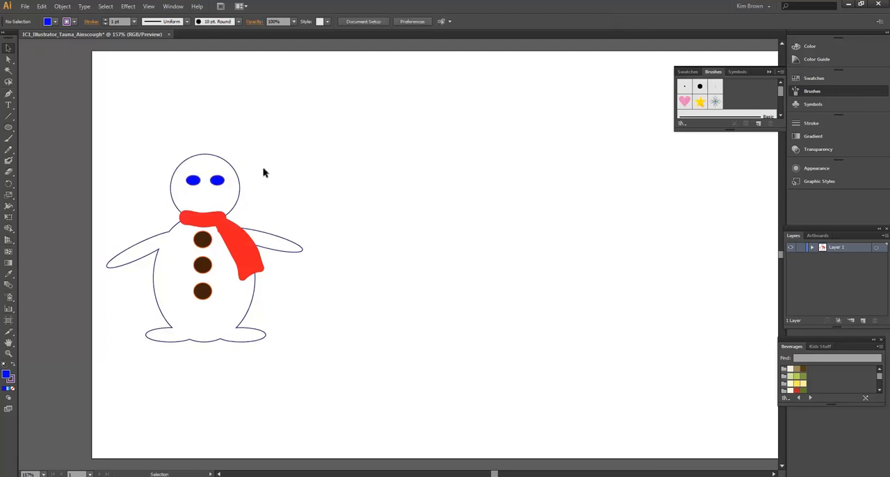
- Return to the Ellipse tool and set an orange fill with a dark grey stroke
left_click(9, 129)
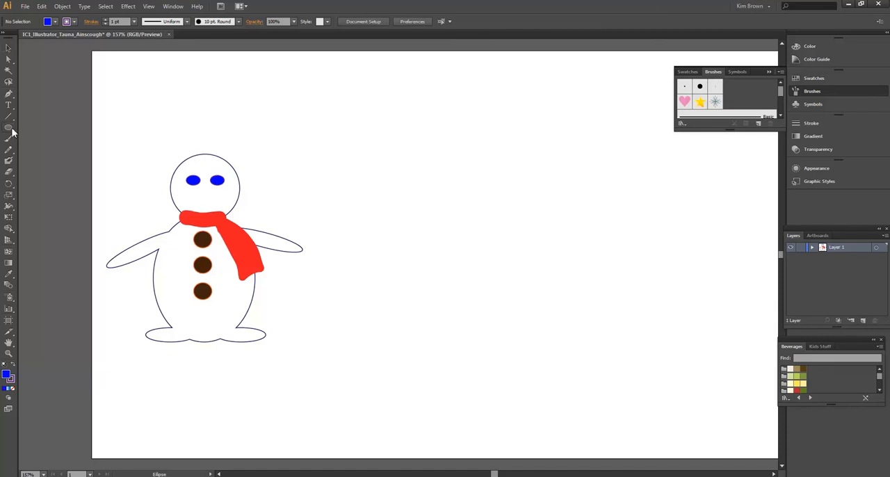
left_click(48, 23)
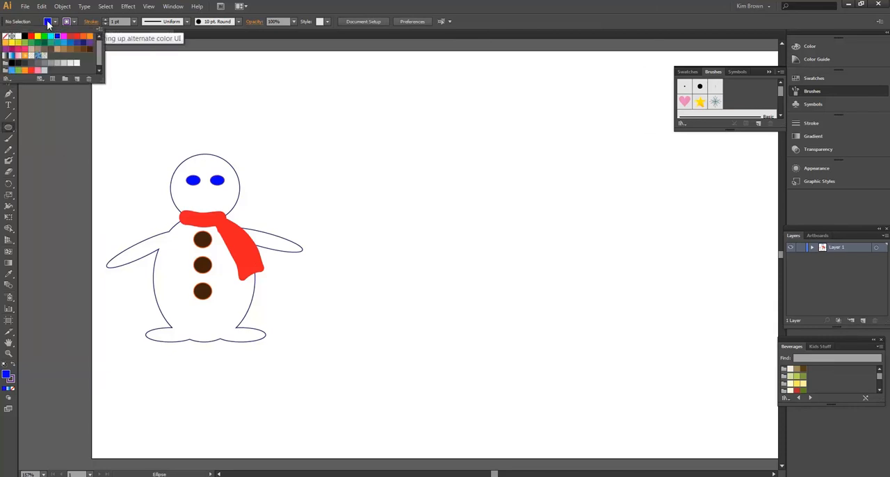
left_click(82, 37)
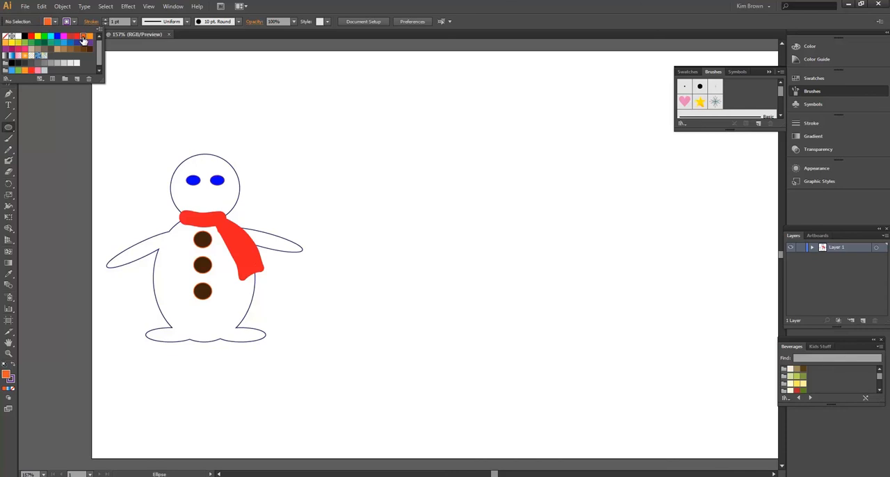
left_click(68, 23)
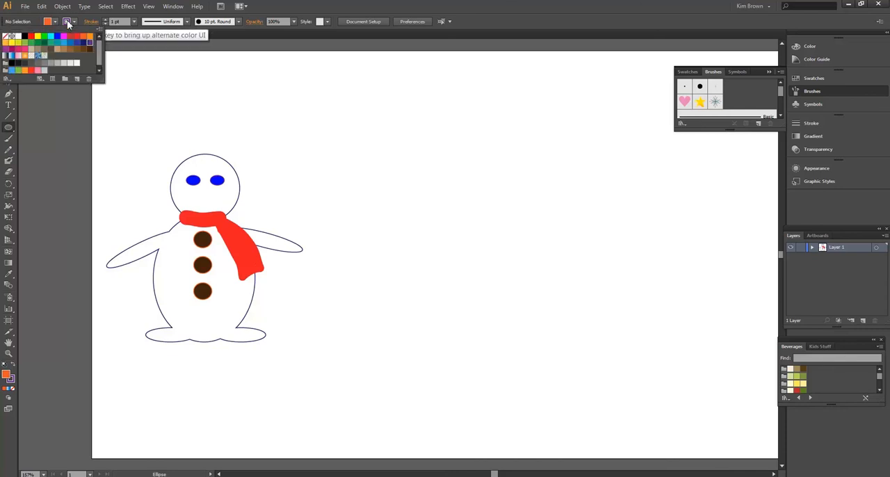
left_click(32, 63)
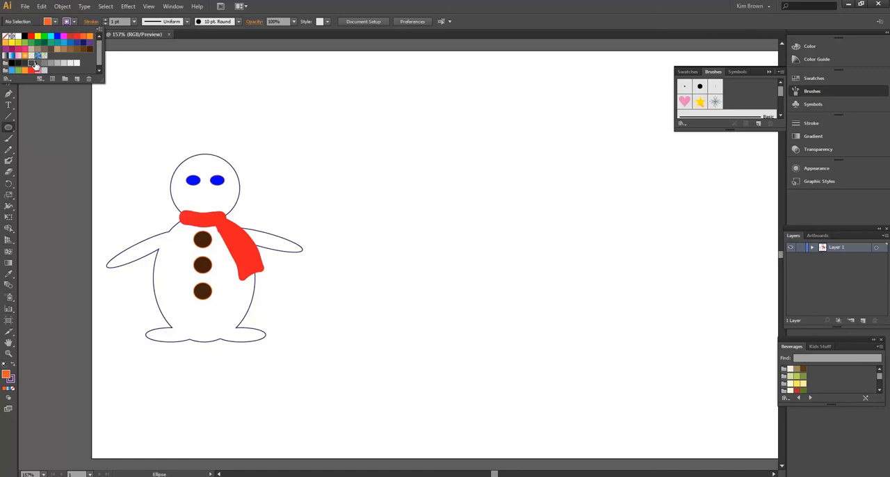
left_click(98, 92)
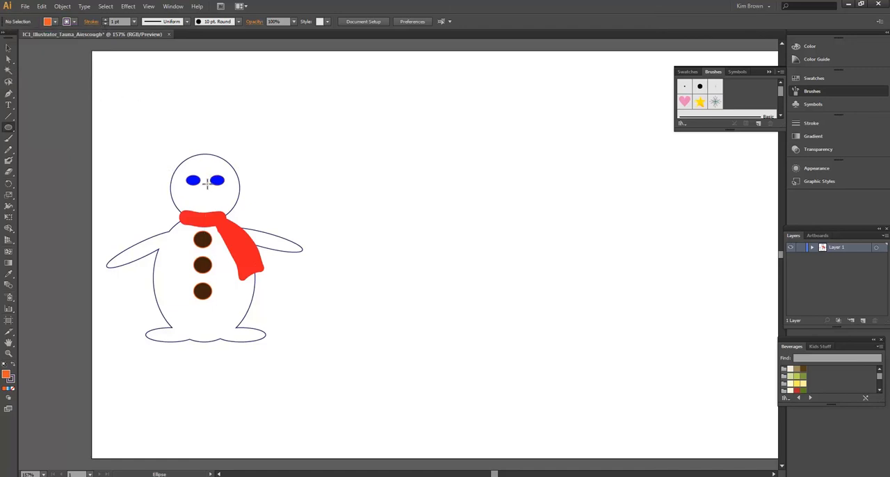
- Draw a nose ellipse about 14 by 13 px between the eyes and pull its lowest anchor point straight down into a carrot shape
left_click_drag(200, 186, 209, 196)
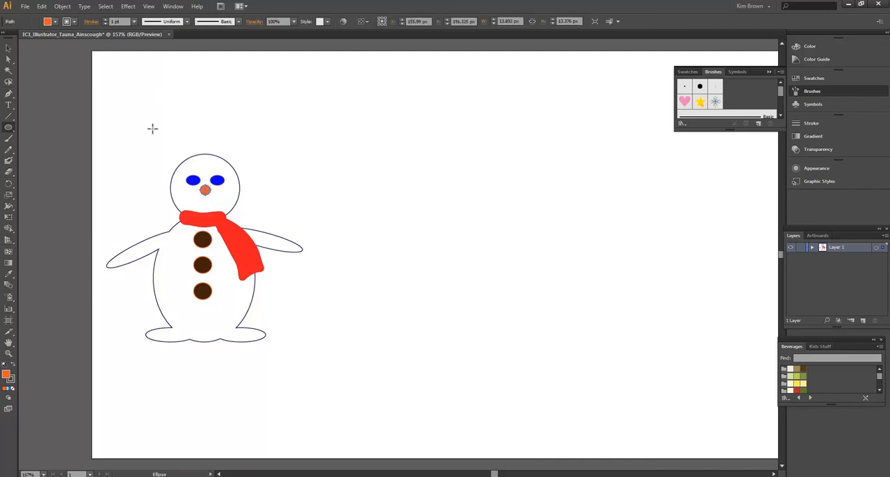
left_click(9, 60)
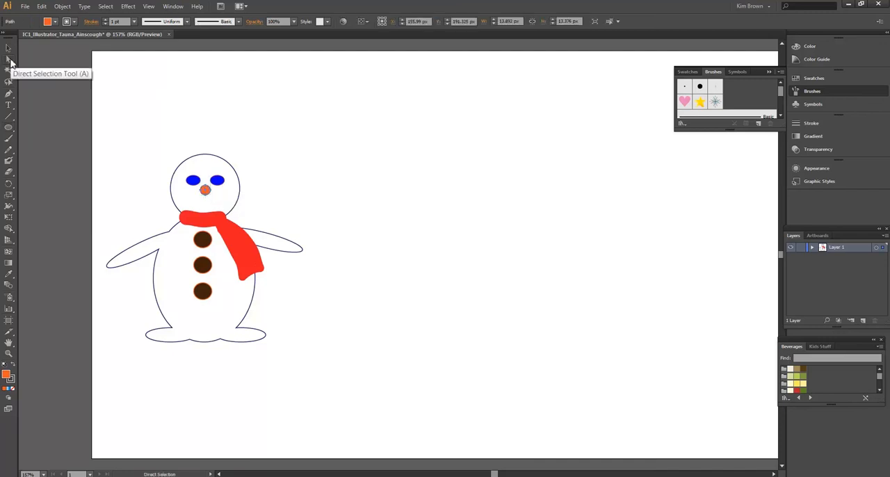
left_click(205, 199)
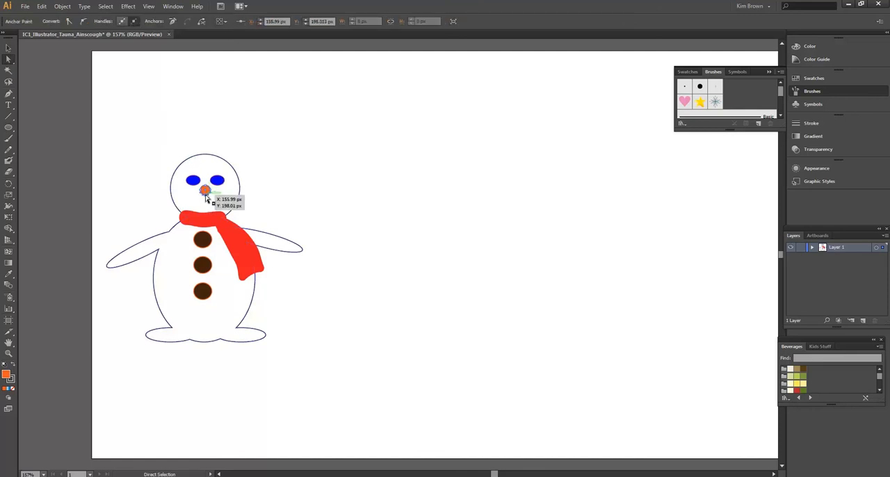
left_click_drag(206, 199, 207, 211)
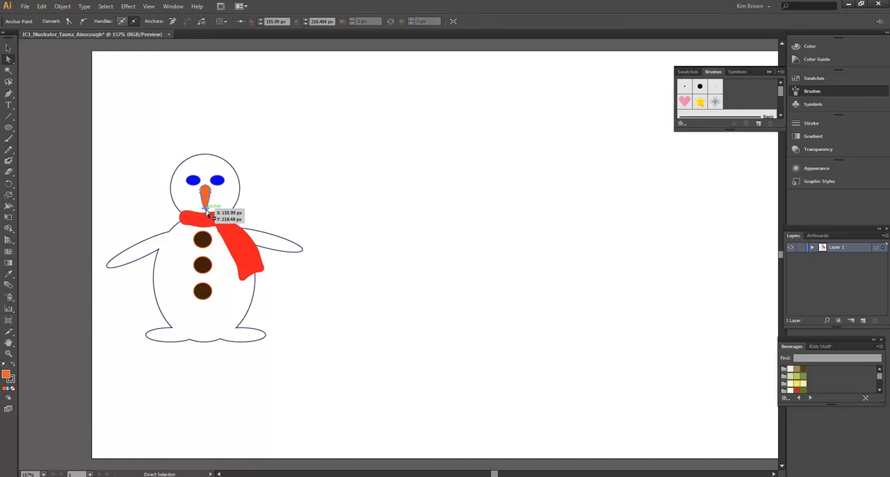
- Rotate the carrot nose to point diagonally down to the right, centre it below the eyes, and deselect
left_click(10, 48)
left_click(195, 144)
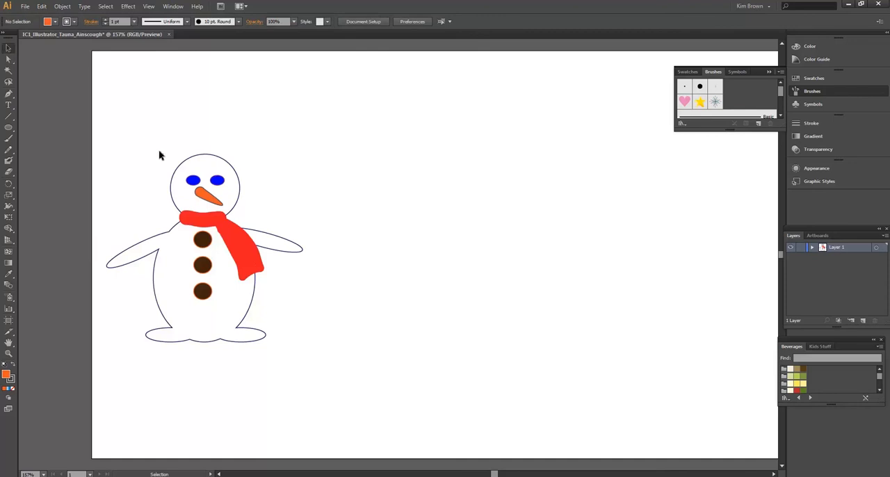
left_click_drag(204, 197, 212, 194)
left_click(278, 132)
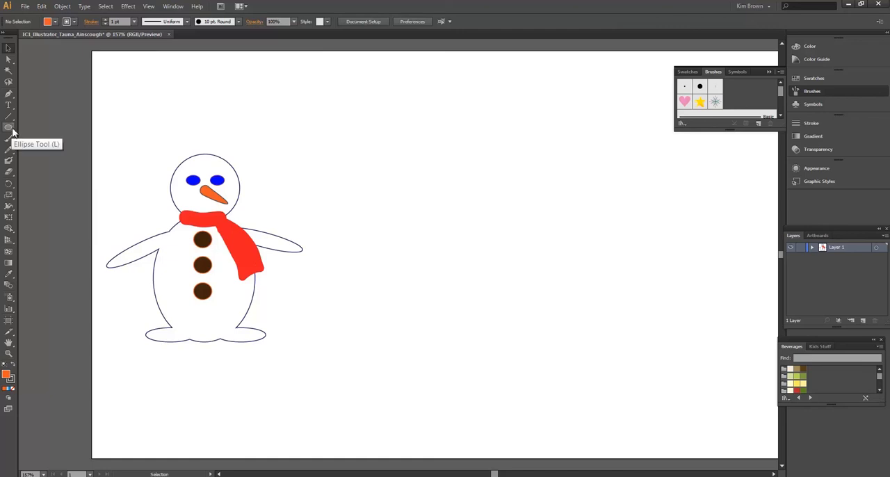
- Switch to the Rectangle tool with a black fill and draw a hat brim about 120 by 16 px across the top of the head
left_click_drag(12, 130, 32, 132)
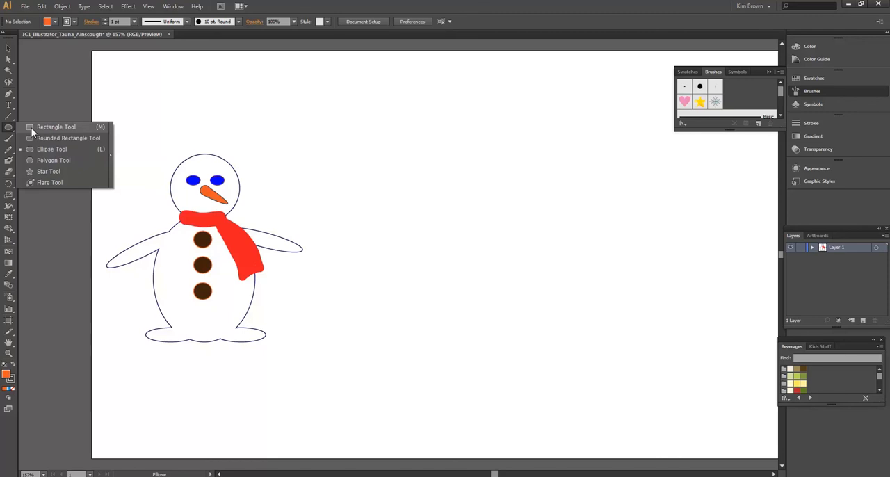
left_click_drag(37, 131, 37, 130)
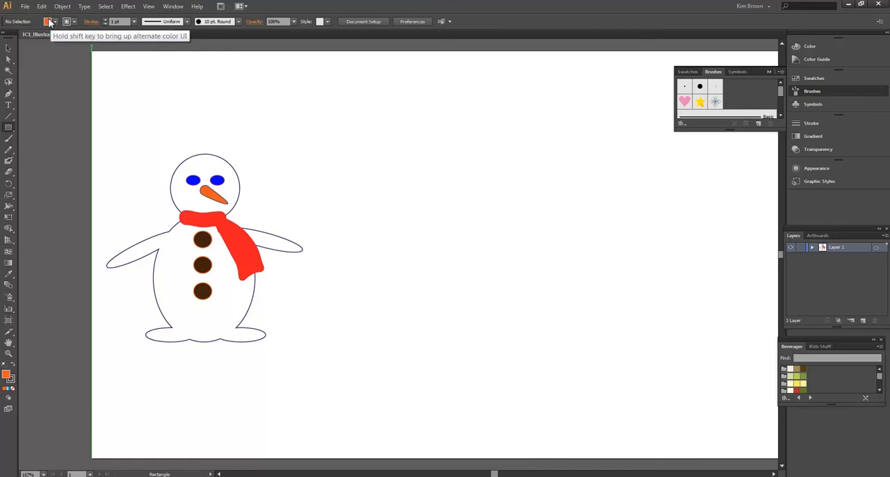
left_click(49, 21)
left_click(24, 37)
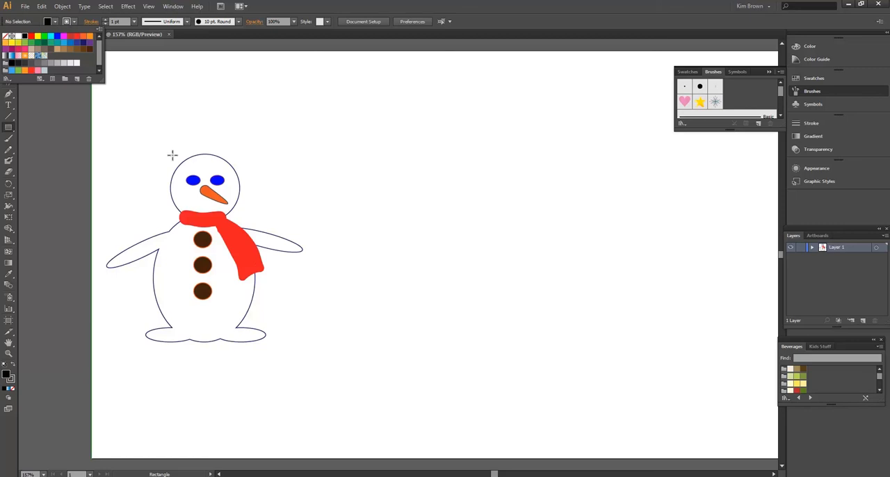
left_click(176, 152)
left_click_drag(247, 164, 160, 151)
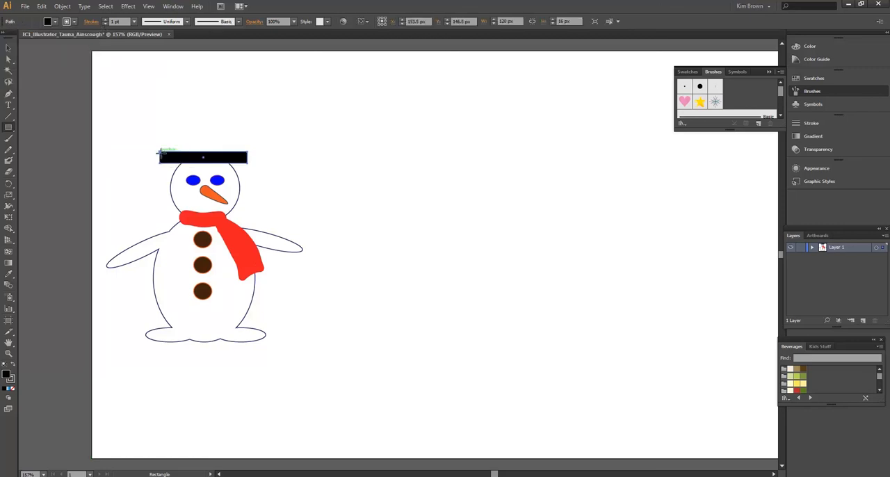
- Draw a black rectangle about 65 by 67 px standing centred on the brim as the hat's crown
left_click(14, 133)
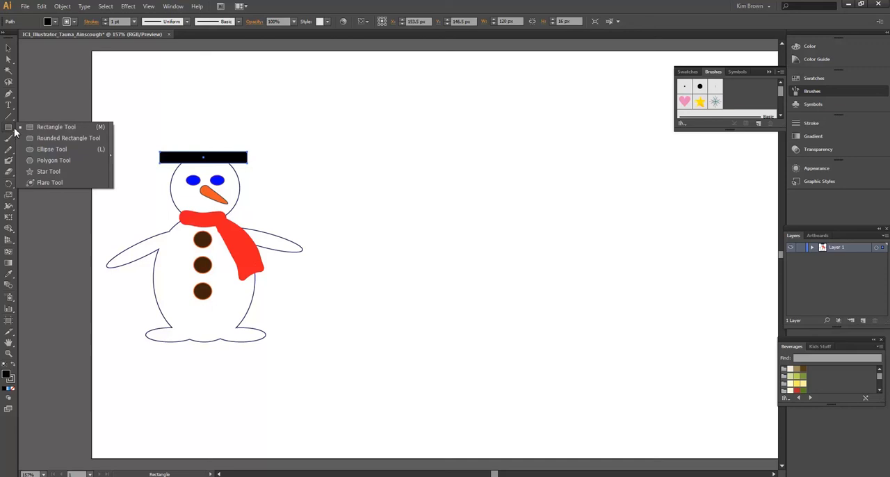
left_click(29, 128)
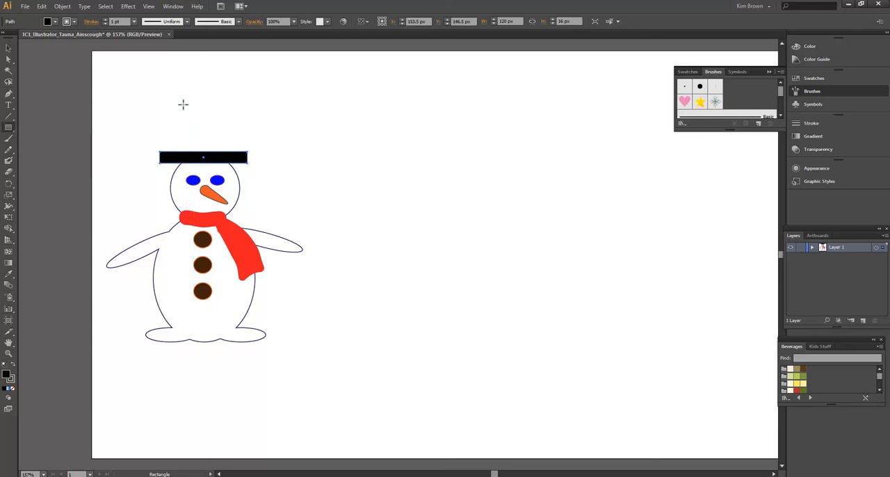
left_click_drag(182, 102, 228, 151)
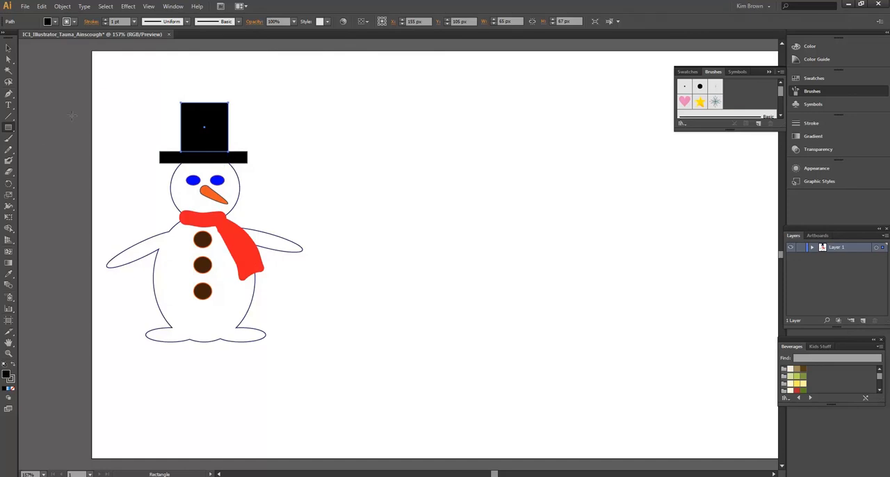
- Select the hat's crown and brim together and merge them into one shape with the Shape Builder tool
left_click(8, 47)
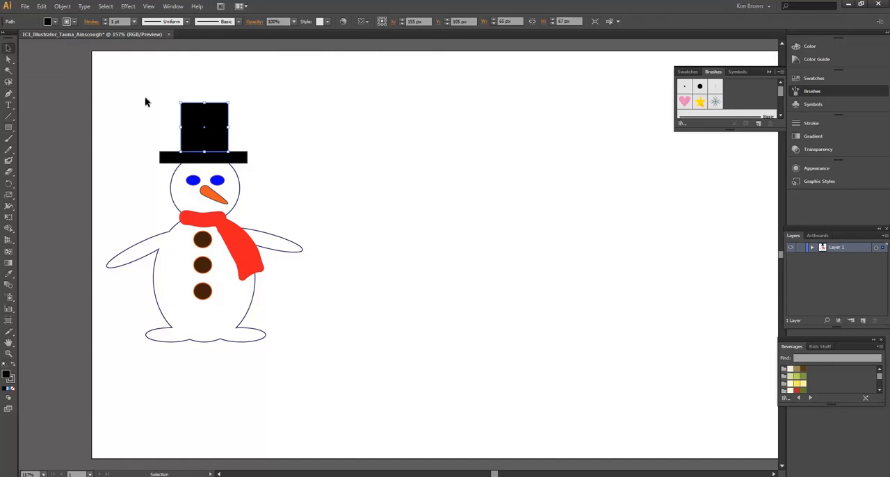
left_click(186, 160, "shift")
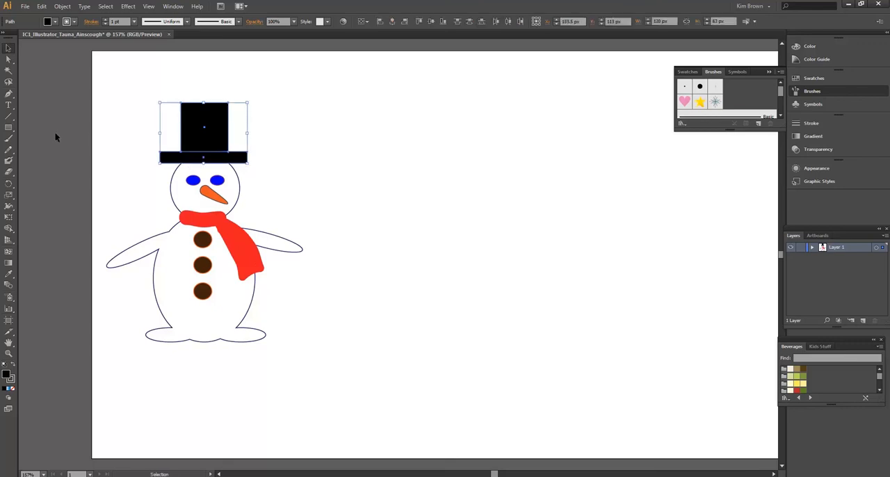
left_click(8, 228)
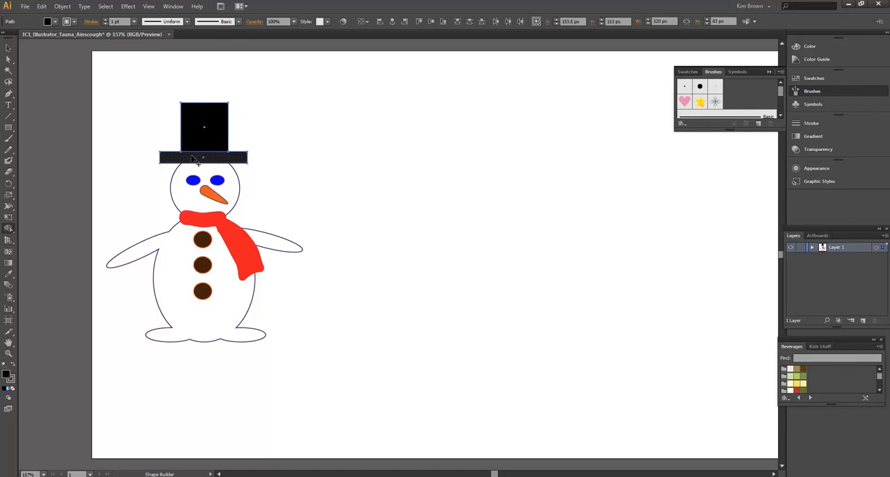
left_click_drag(198, 161, 200, 144)
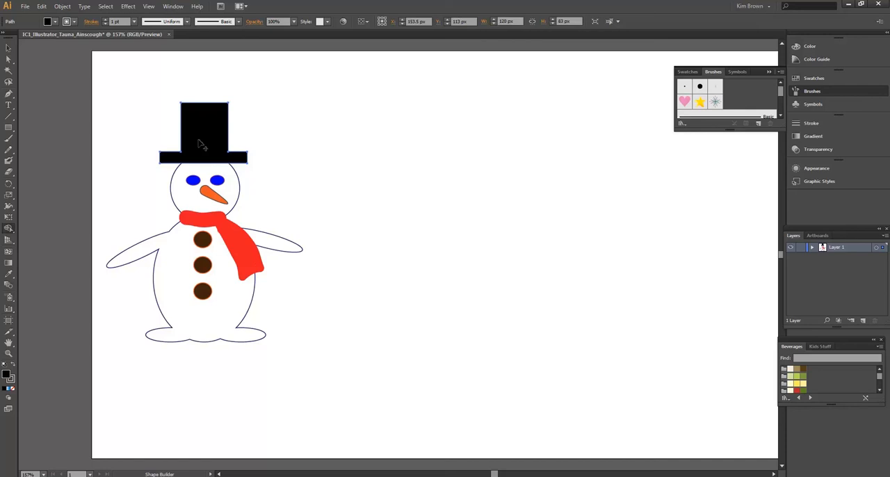
left_click(8, 47)
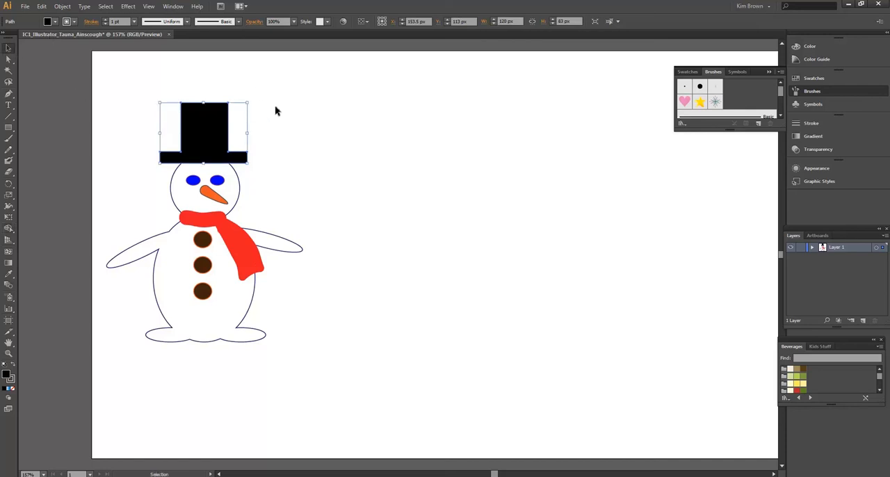
- Deselect the hat and set the Paintbrush to a dark blue fill and stroke with a 2 pt stroke weight
left_click(313, 117)
left_click(9, 137)
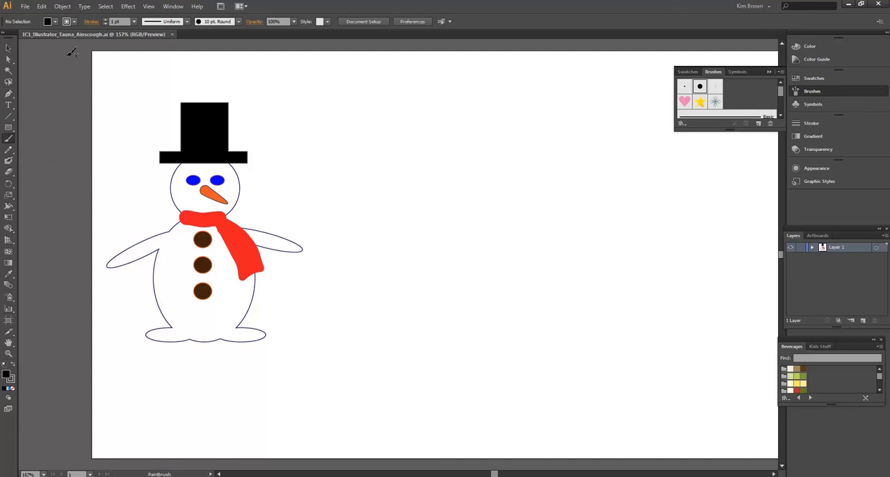
left_click(47, 22)
left_click(89, 43)
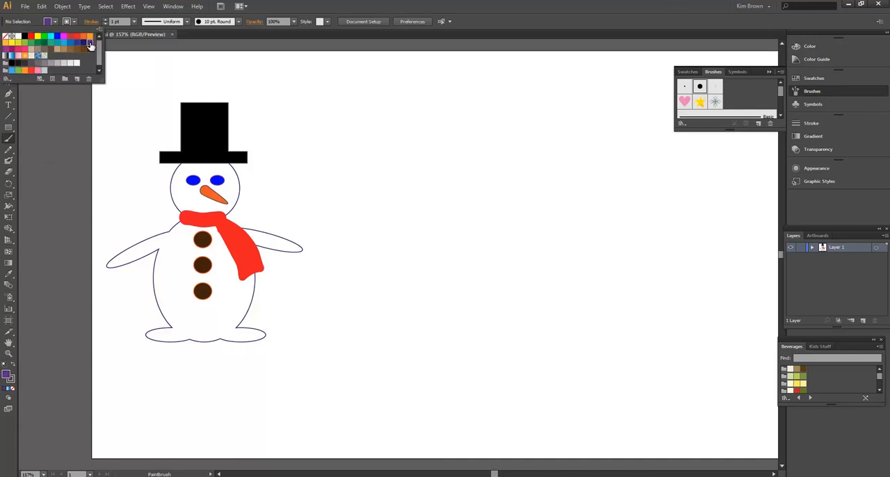
left_click(84, 43)
left_click(68, 23)
left_click(68, 24)
left_click(68, 24)
left_click(84, 43)
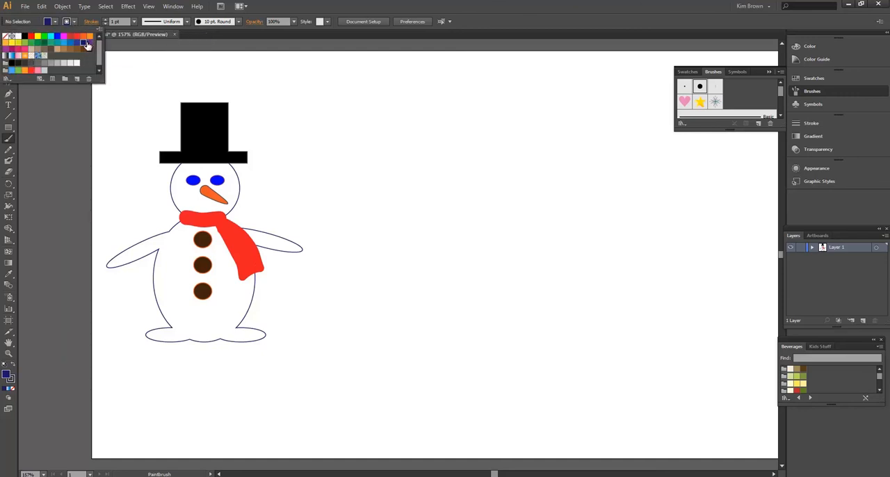
left_click(115, 96)
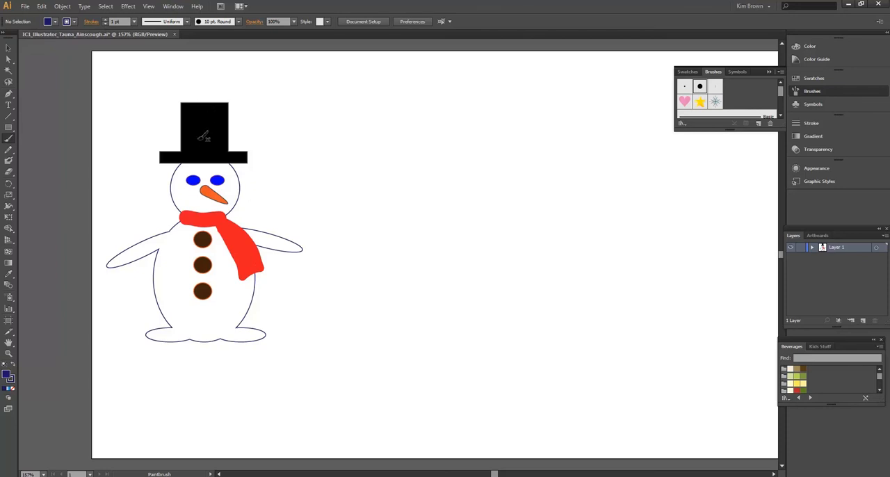
left_click(135, 22)
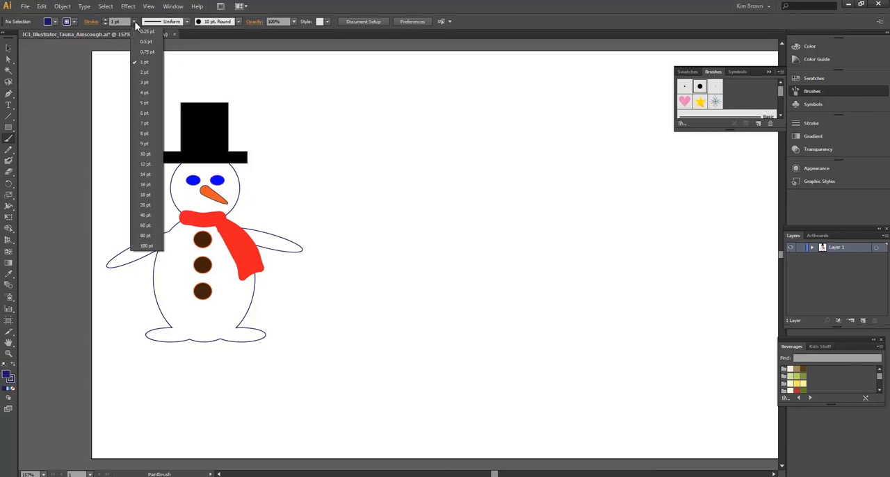
left_click(144, 72)
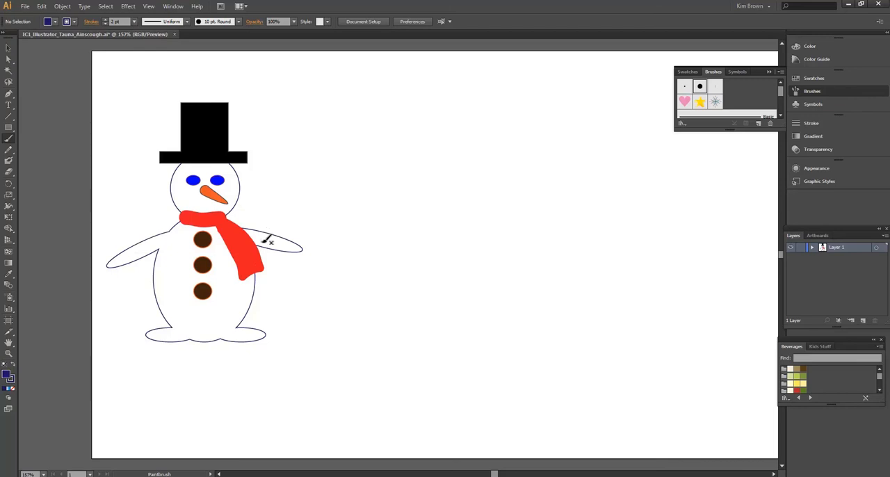
- Paint a dark blue hooked cane over the arm beside the scarf's tail down to foot level, retracing it to thicken the shaft
mouse_move(264, 246)
left_mouse_down()
mouse_move(273, 226)
mouse_move(290, 234)
mouse_move(300, 335)
left_mouse_up()
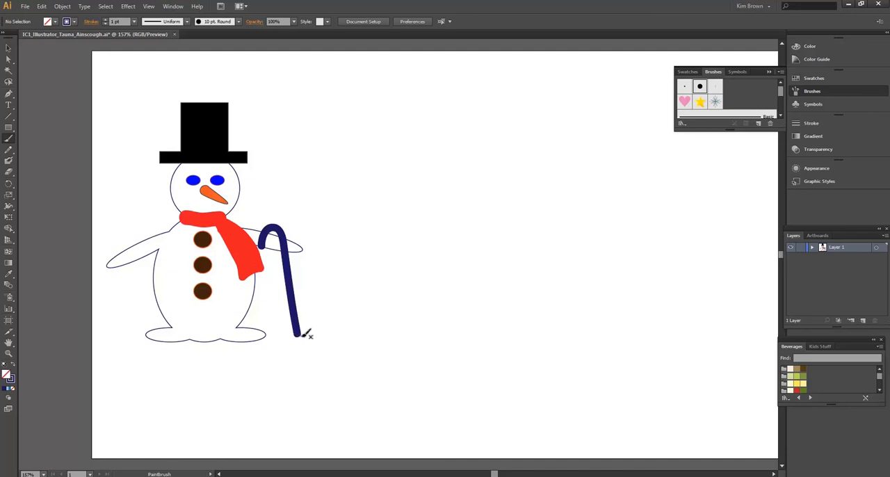
mouse_move(304, 336)
left_mouse_down()
mouse_move(286, 224)
mouse_move(265, 222)
mouse_move(266, 243)
left_mouse_up()
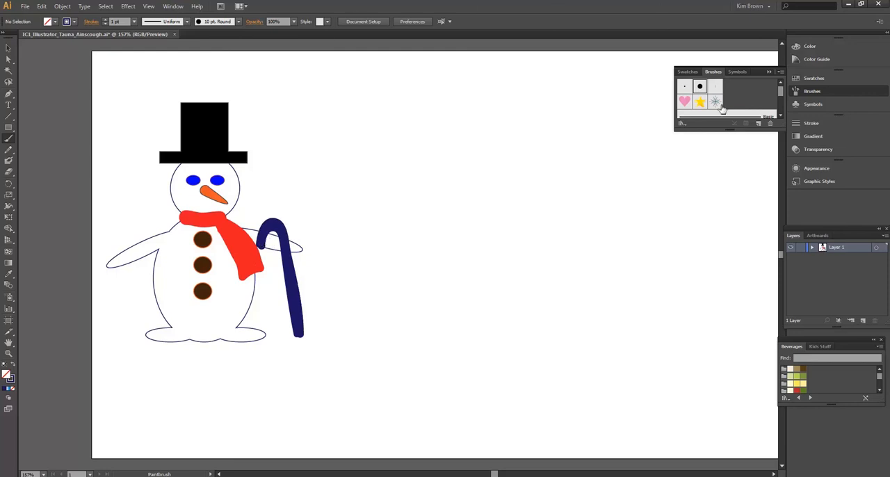
- Open the Decorative_Scatter brush library
left_click(832, 91)
left_click(832, 91)
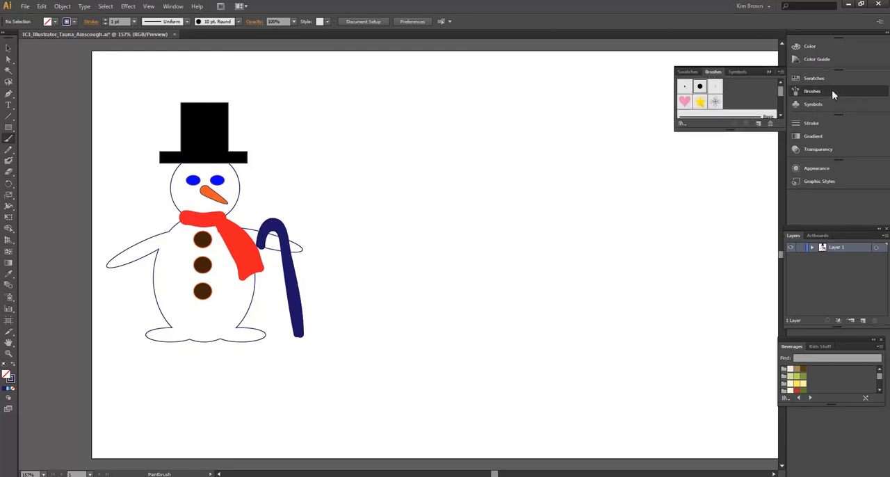
left_click(780, 72)
mouse_move(758, 257)
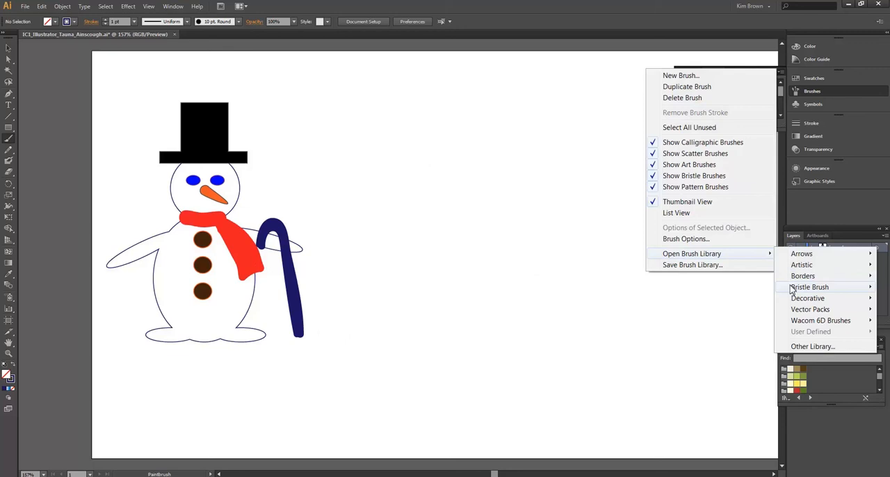
mouse_move(794, 301)
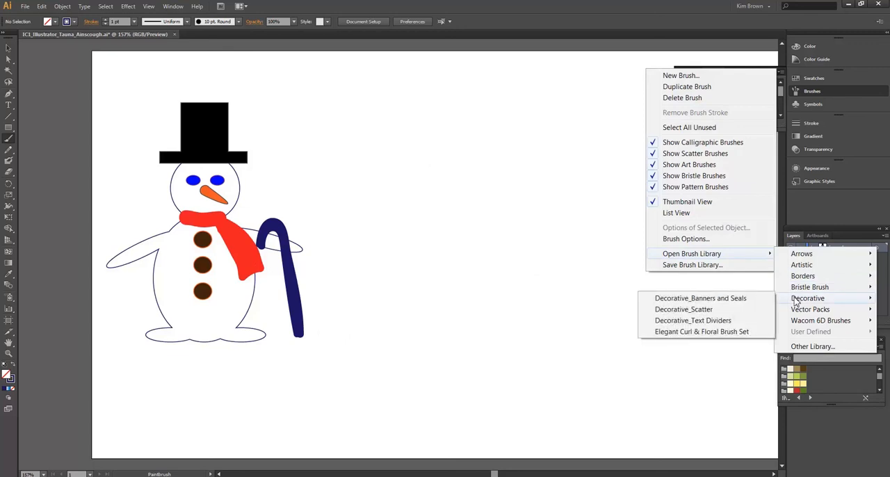
left_click(748, 310)
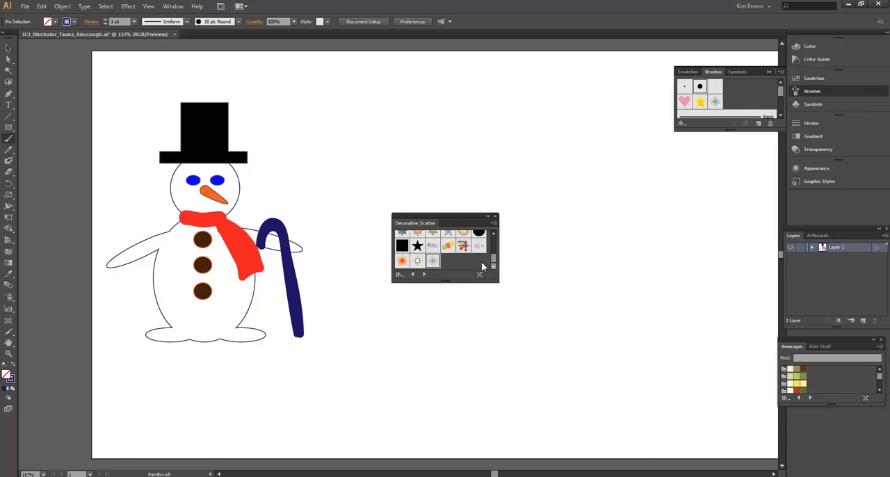
- Paint two wavy rows of snowflakes across the sky with the Snowflake scatter brush, one above the hat and one below it
left_click(434, 261)
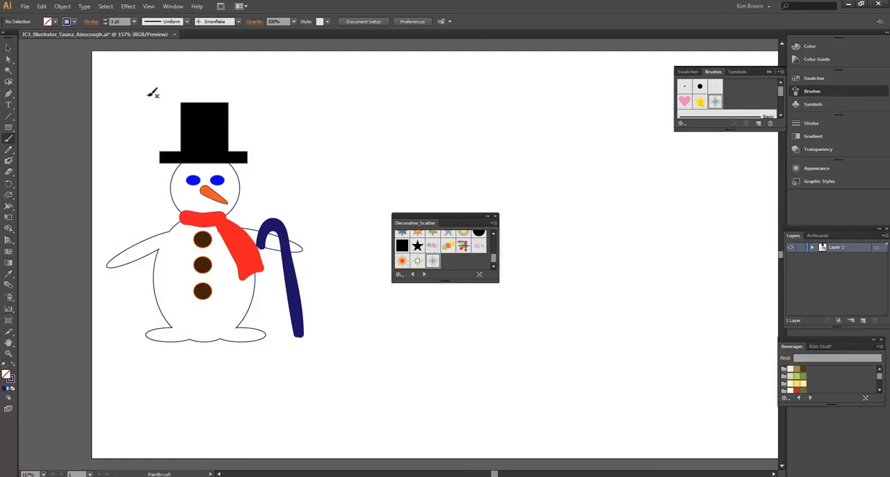
mouse_move(140, 94)
left_mouse_down()
mouse_move(495, 103)
mouse_move(583, 80)
mouse_move(660, 111)
left_mouse_up()
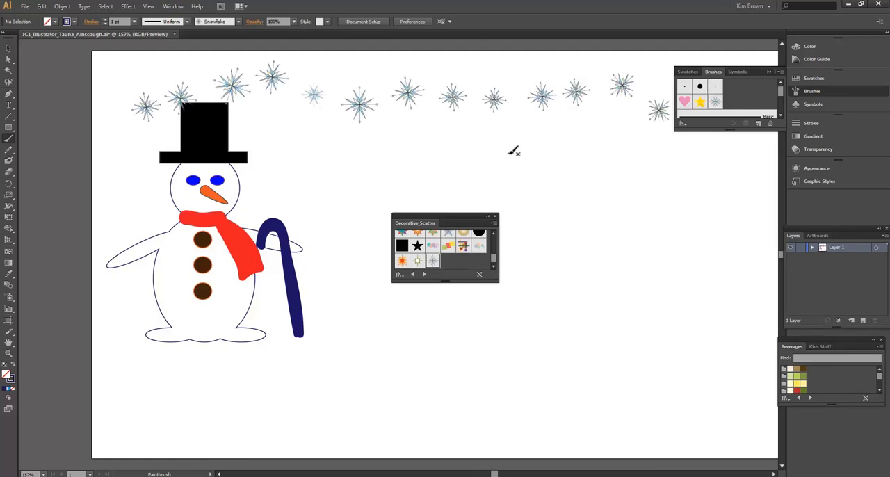
mouse_move(291, 149)
left_mouse_down()
mouse_move(421, 169)
mouse_move(487, 152)
mouse_move(735, 181)
left_mouse_up()
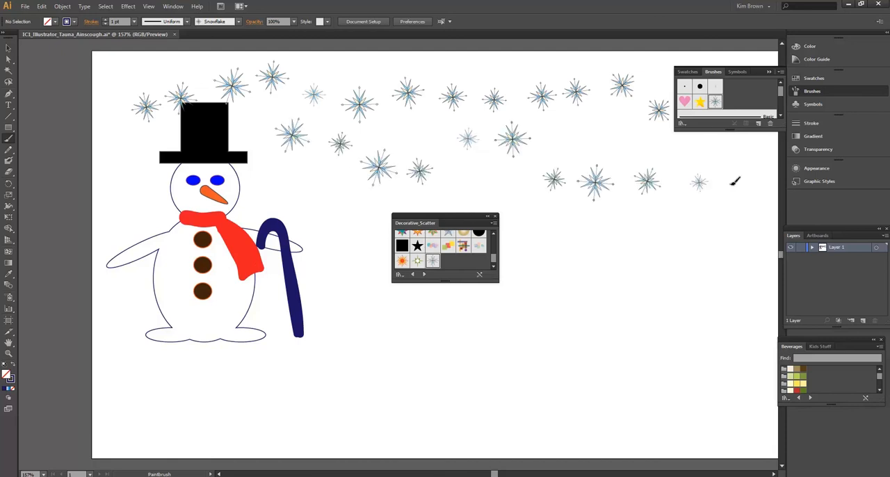